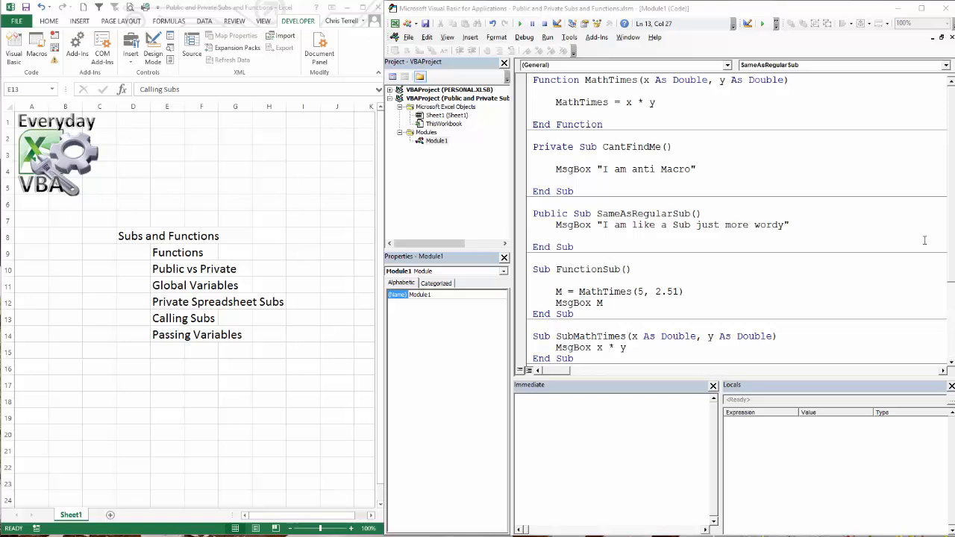
click(616, 92)
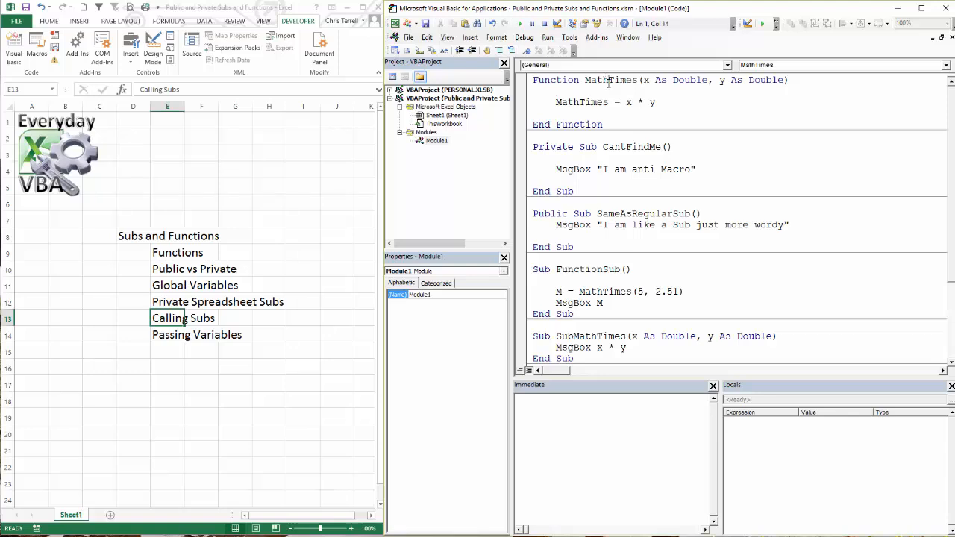
double_click(610, 81)
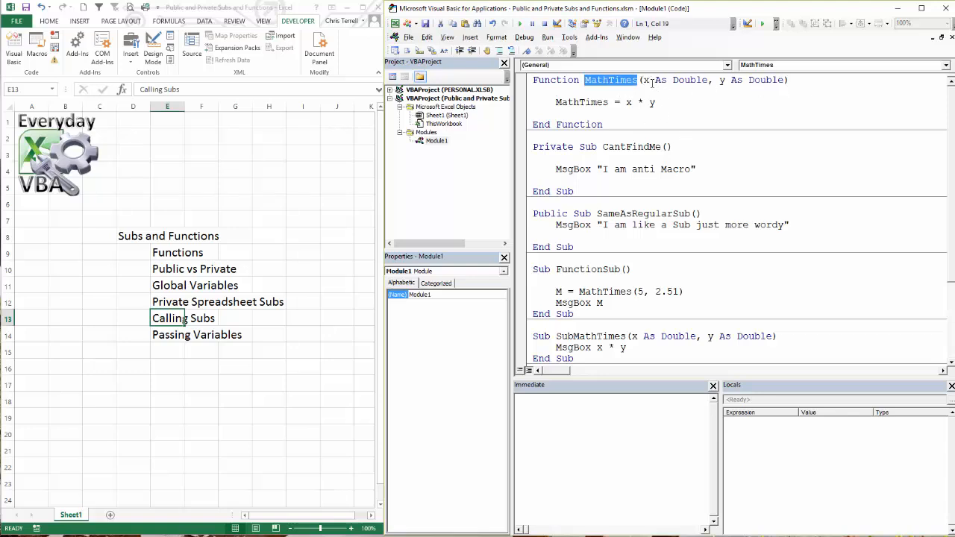
click(648, 81)
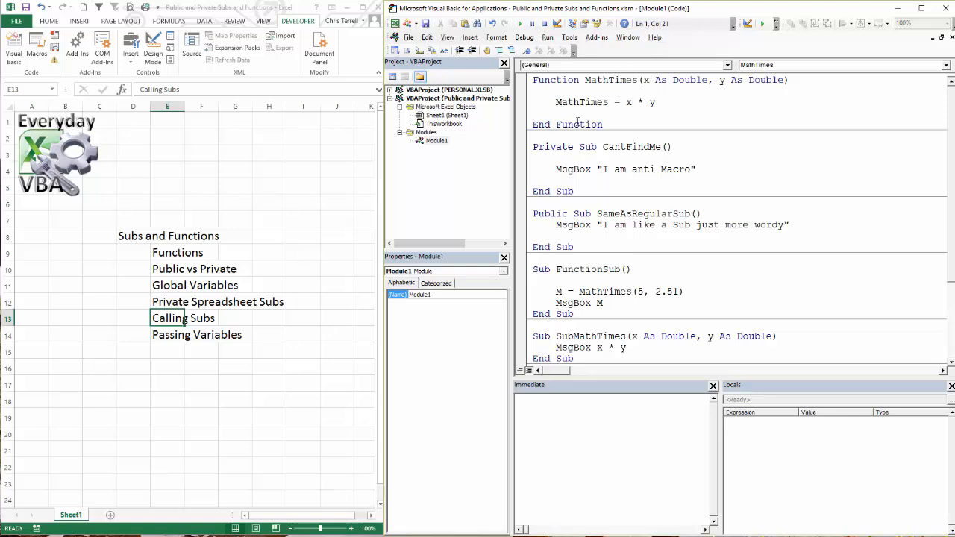
click(597, 91)
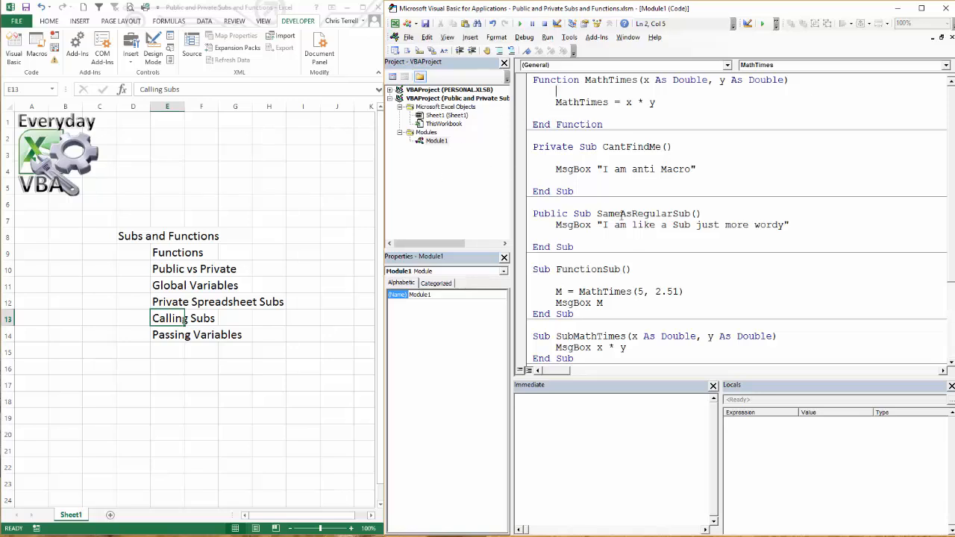
- Enter =MathTimes(2,2) in cell E18 of Sheet1
click(185, 372)
click(183, 395)
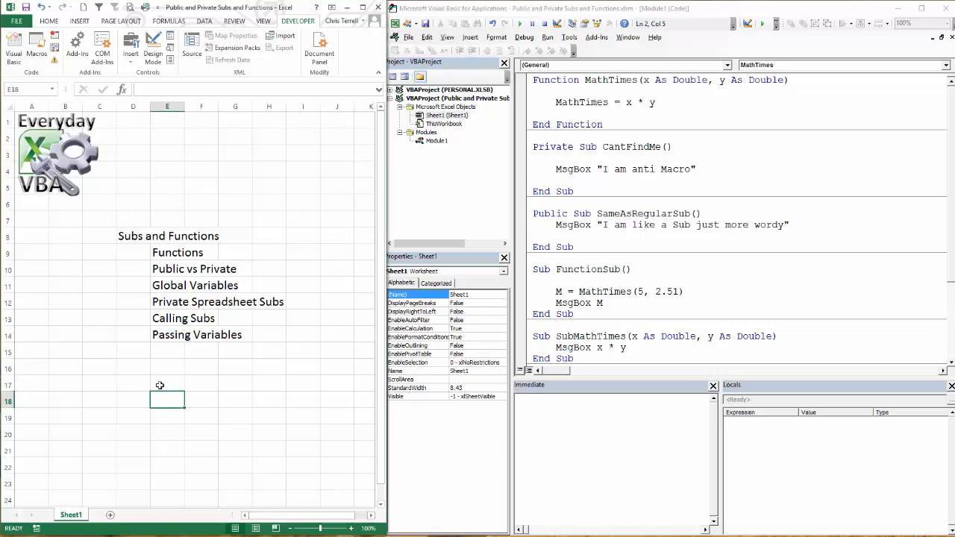
text(=m)
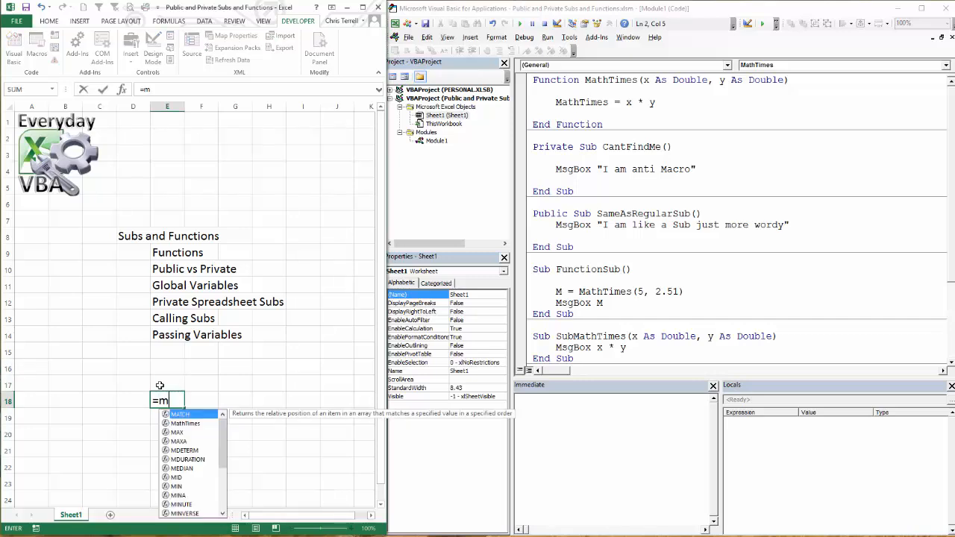
text(ath)
key(Tab)
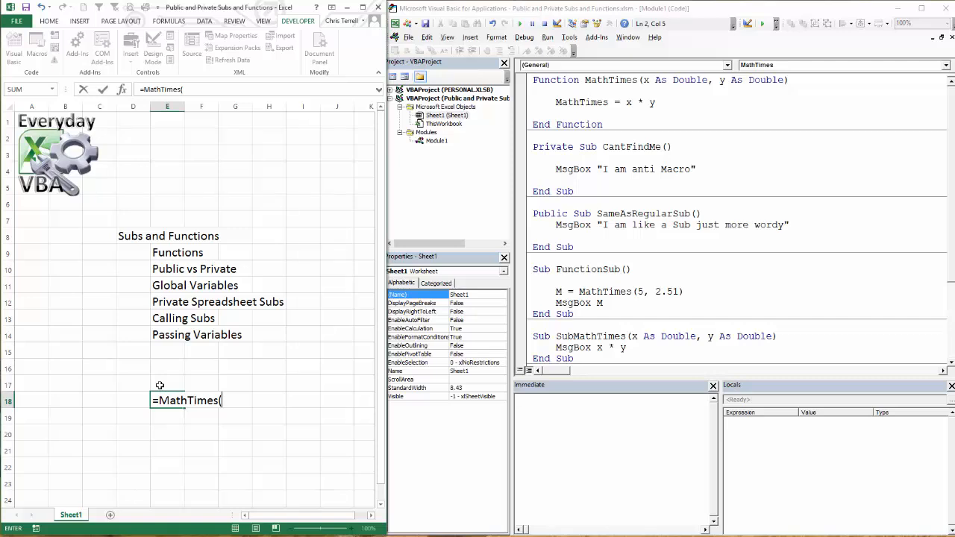
text(2,)
text(2)
key(BackSpace)
text(2))
key(Return)
key(Up)
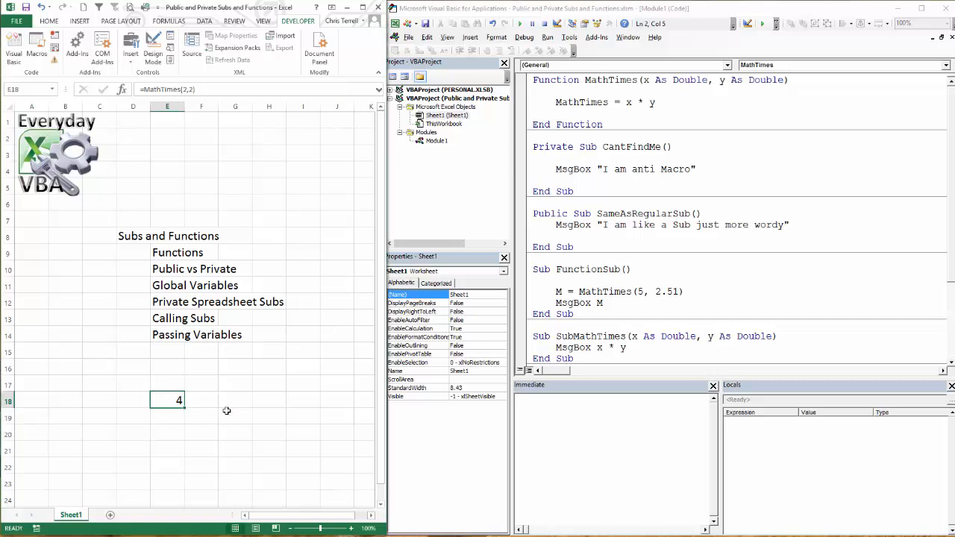
- Put a breakpoint on the Function MathTimes declaration line in Module1
click(523, 104)
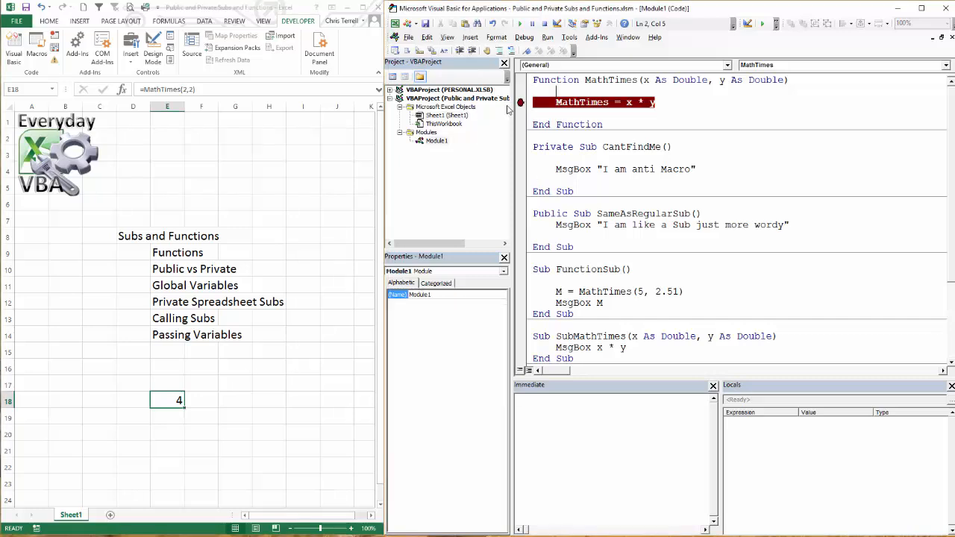
click(522, 83)
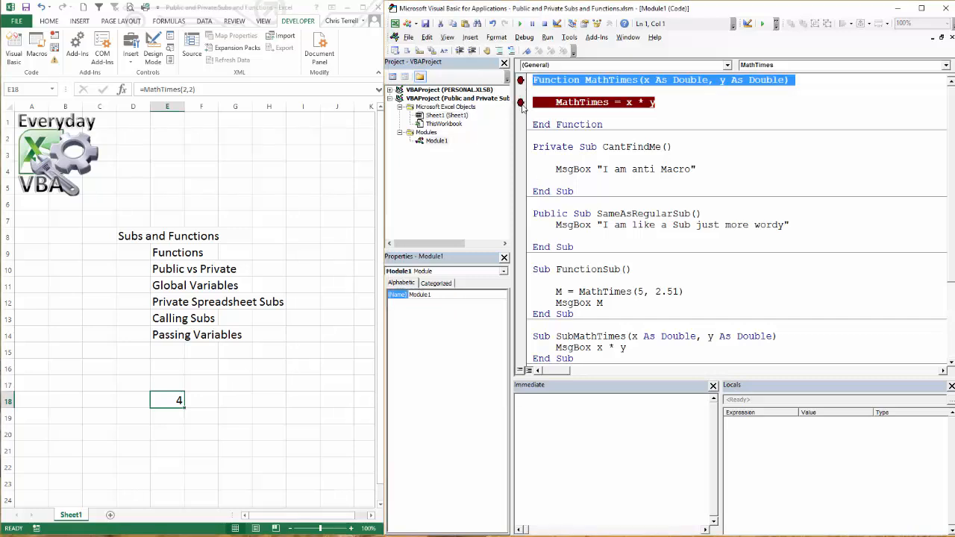
click(521, 102)
- Change E18 to =MathTimes(4,2), triggering the breakpoint on recalculation
click(150, 413)
key(Up)
click(188, 90)
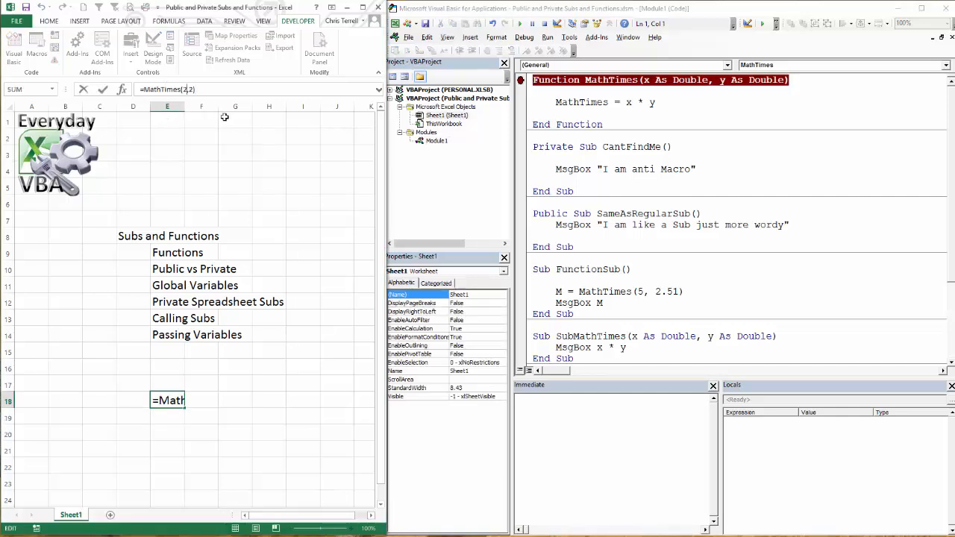
key(BackSpace)
text(4)
key(Return)
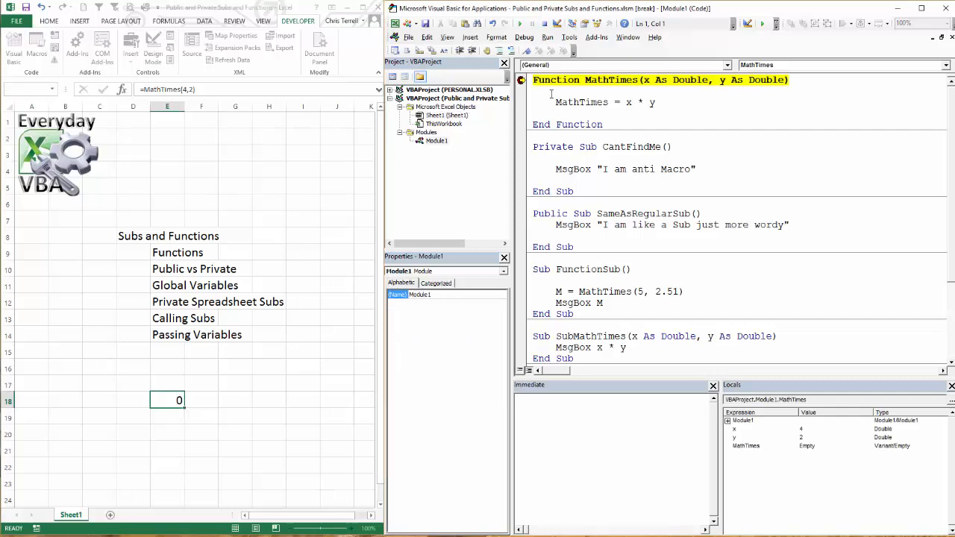
- Step through MathTimes and let it finish so E18 shows 8
key(F8)
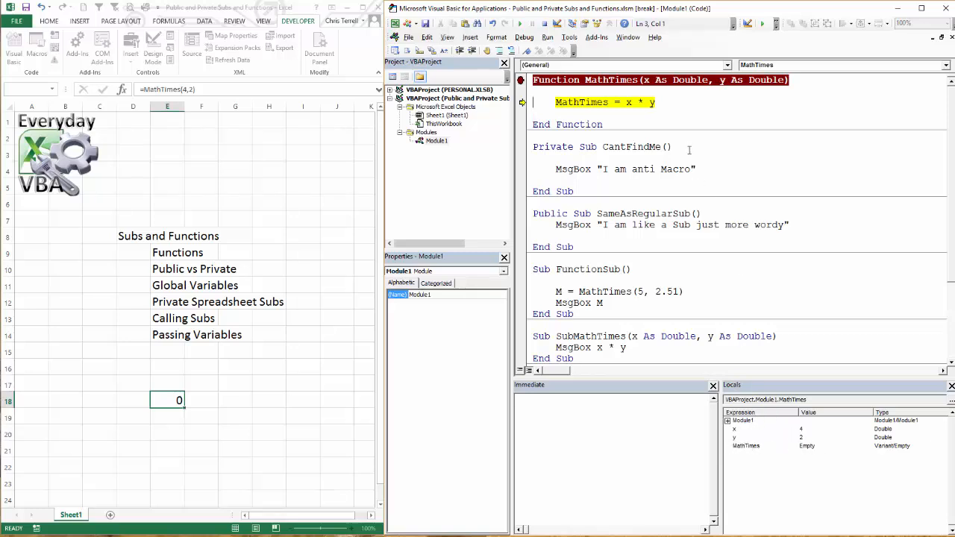
key(F8)
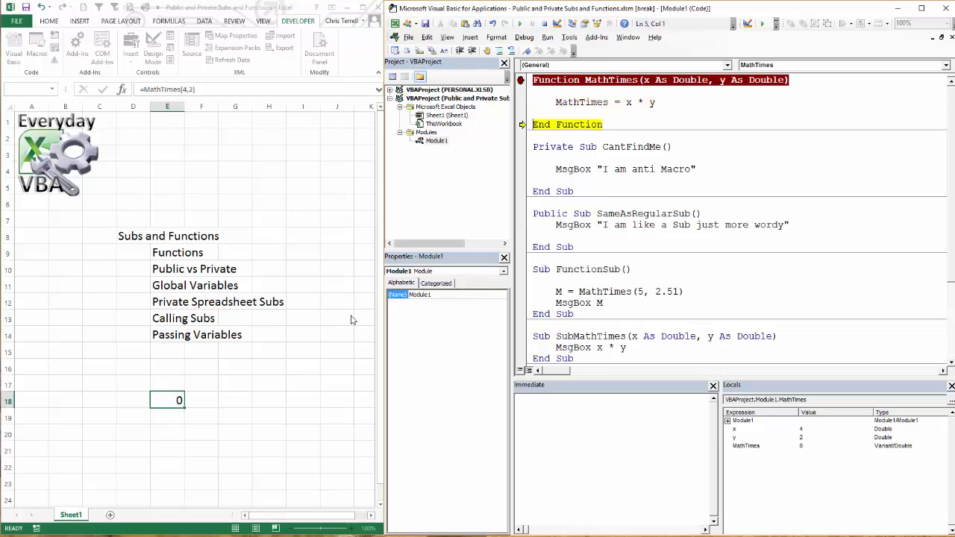
click(587, 102)
key(F8)
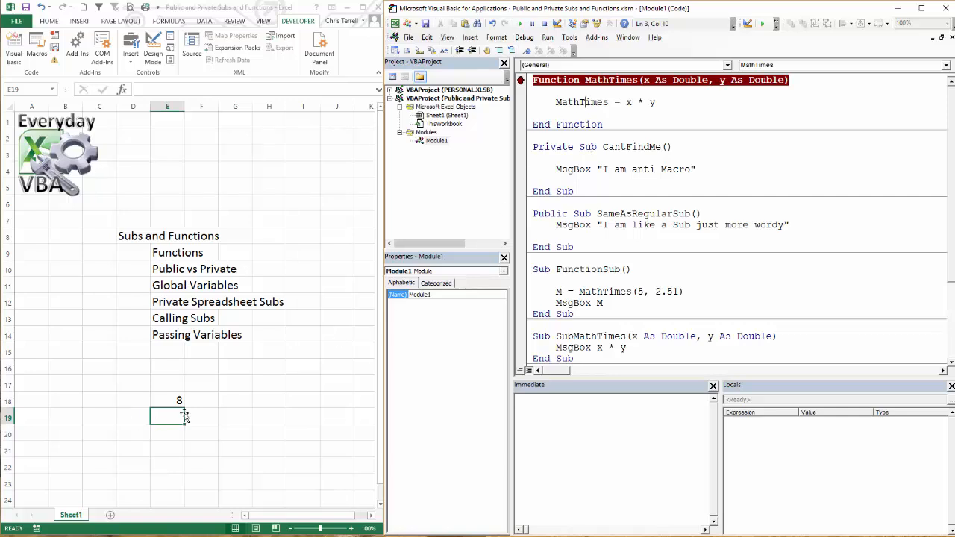
click(160, 397)
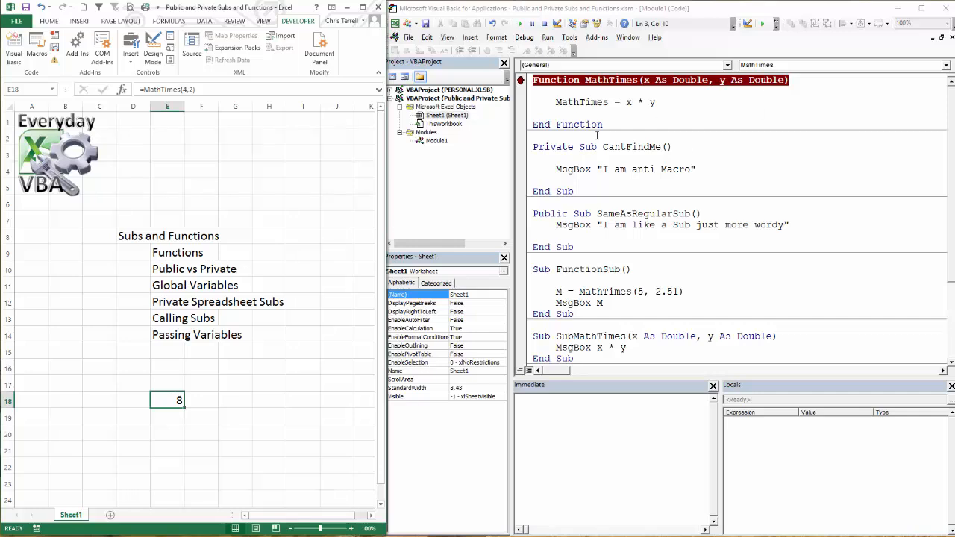
click(585, 158)
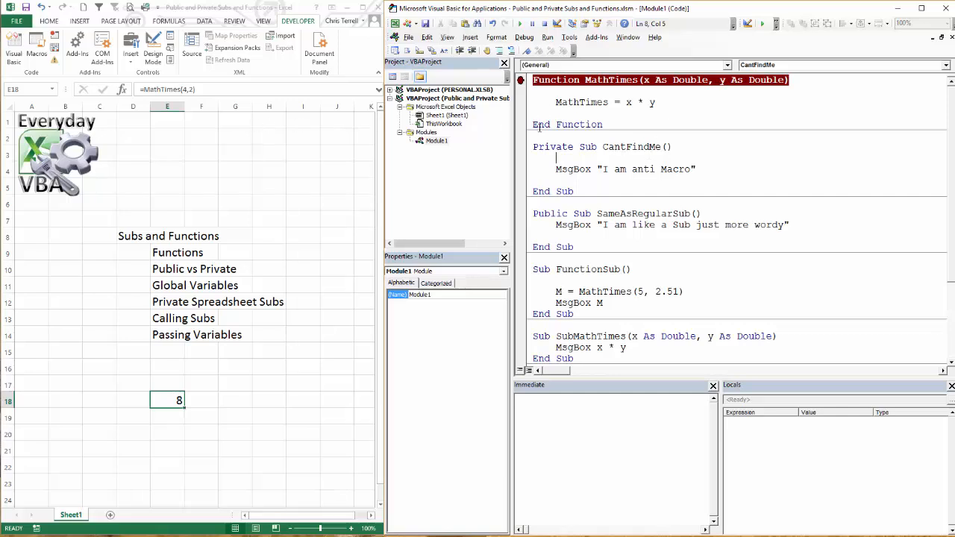
click(36, 49)
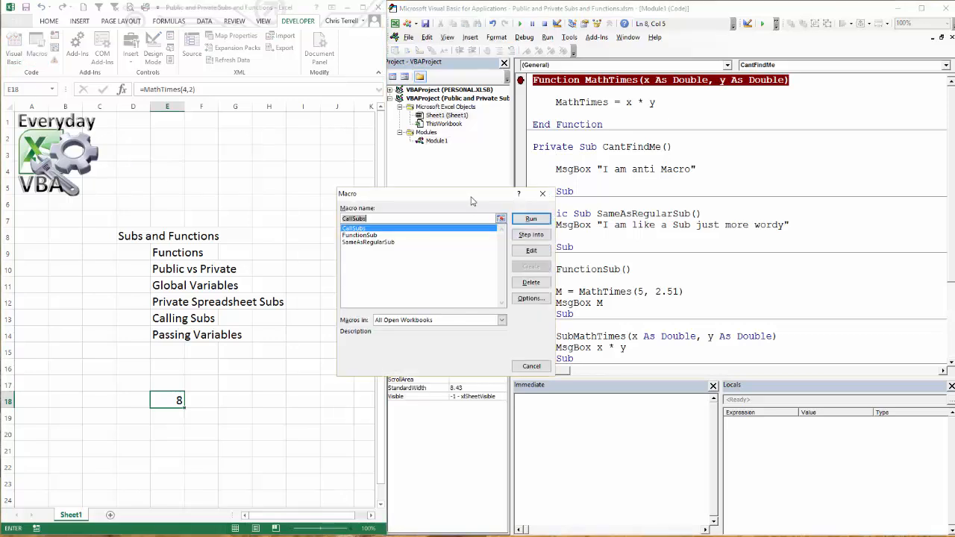
drag(441, 196, 300, 163)
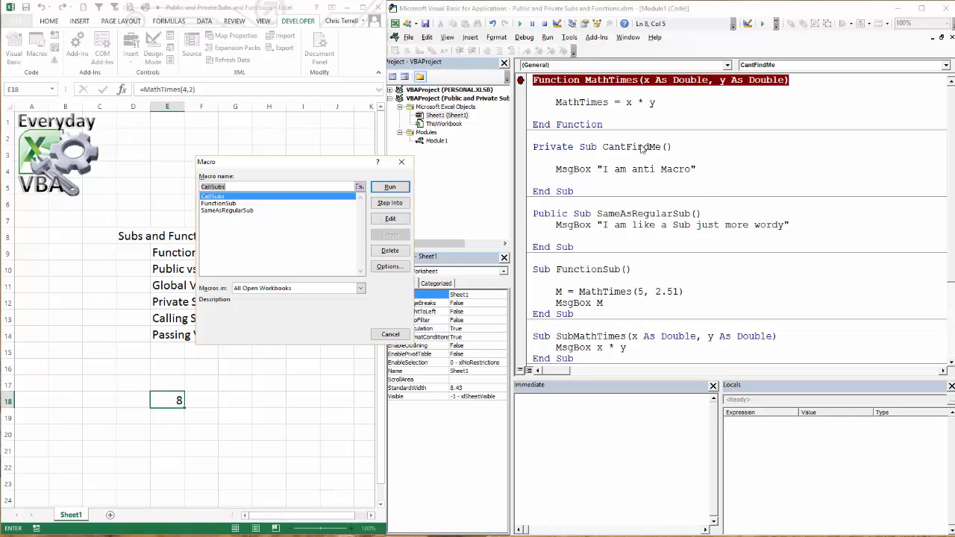
click(402, 162)
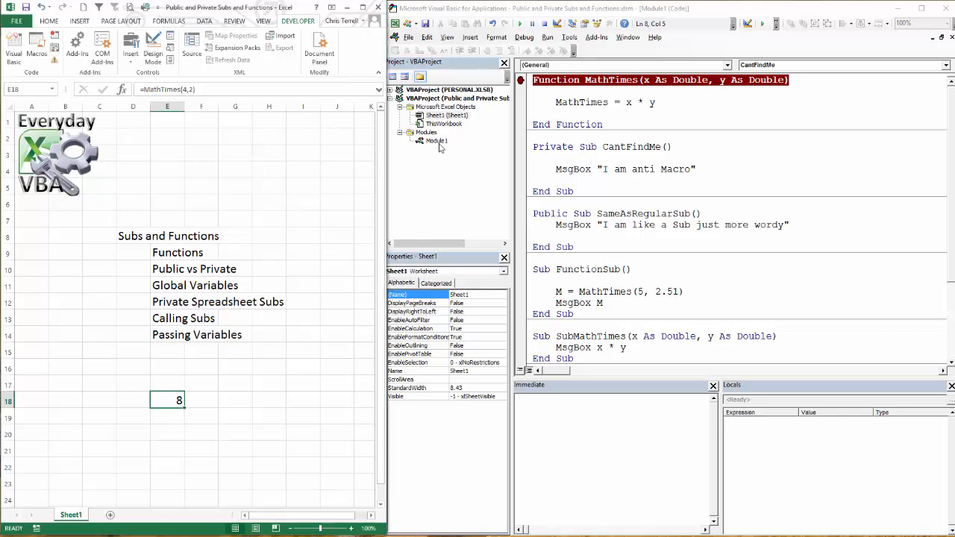
click(437, 142)
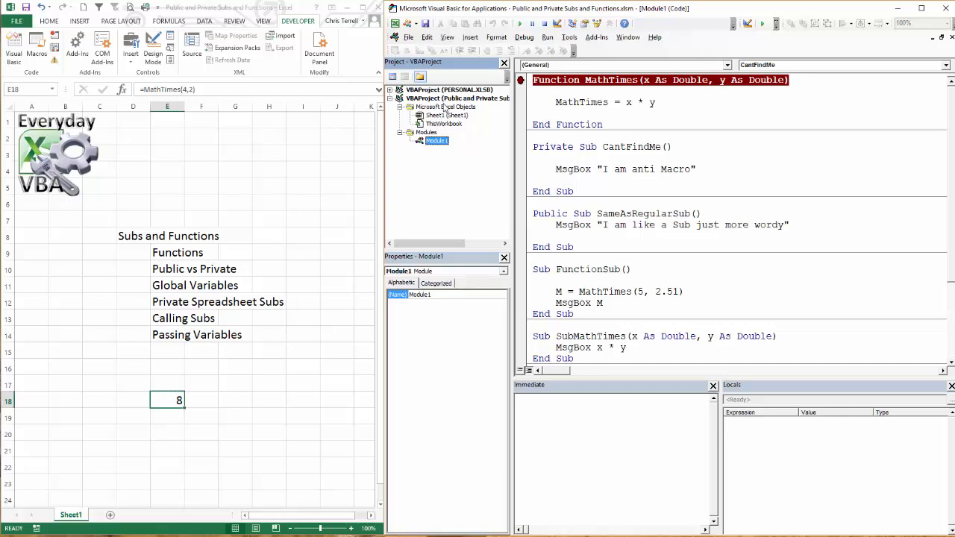
- Step through CantFindMe and acknowledge its 'I am anti Macro' message
click(614, 169)
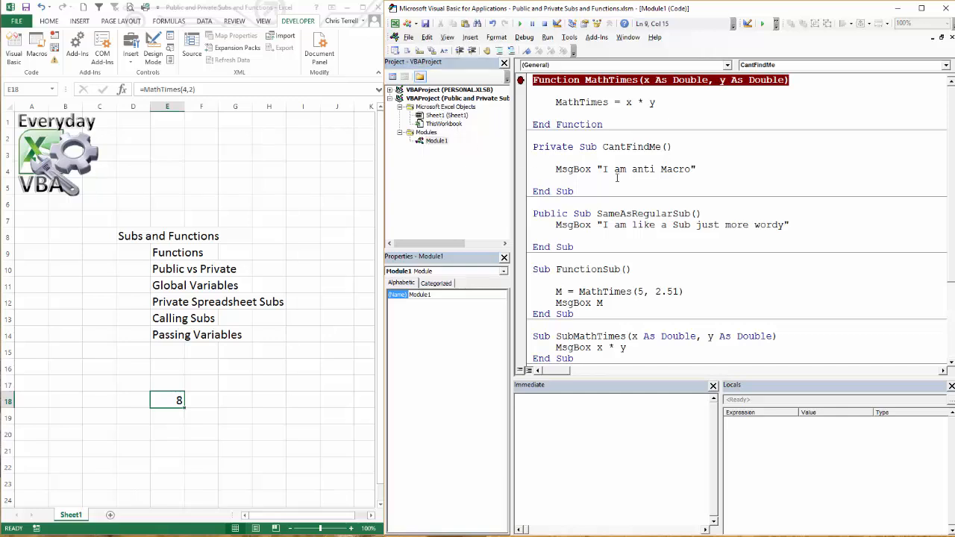
key(F8)
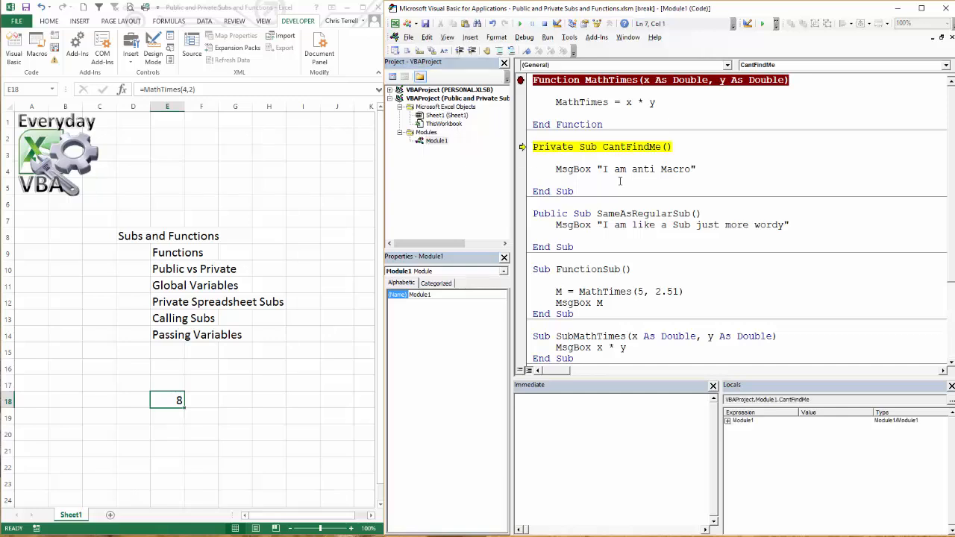
key(F8)
key(F8)
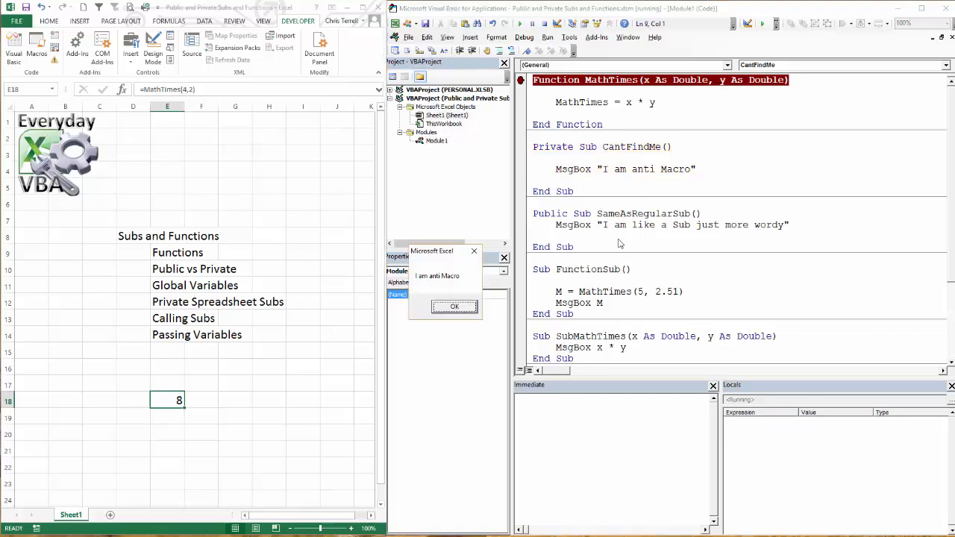
click(454, 307)
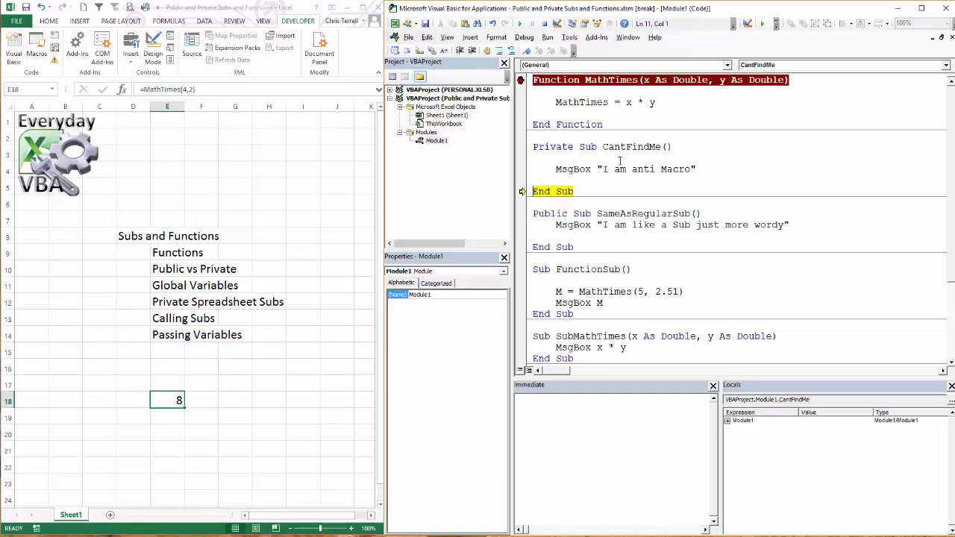
- Reset, then step through SameAsRegularSub and acknowledge its wordy message
click(590, 234)
key(F8)
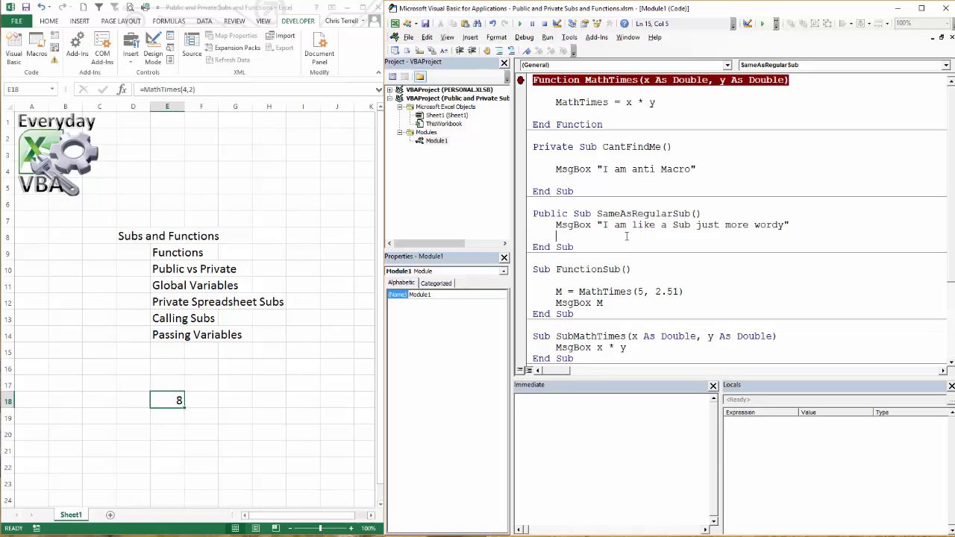
key(F8)
key(F8)
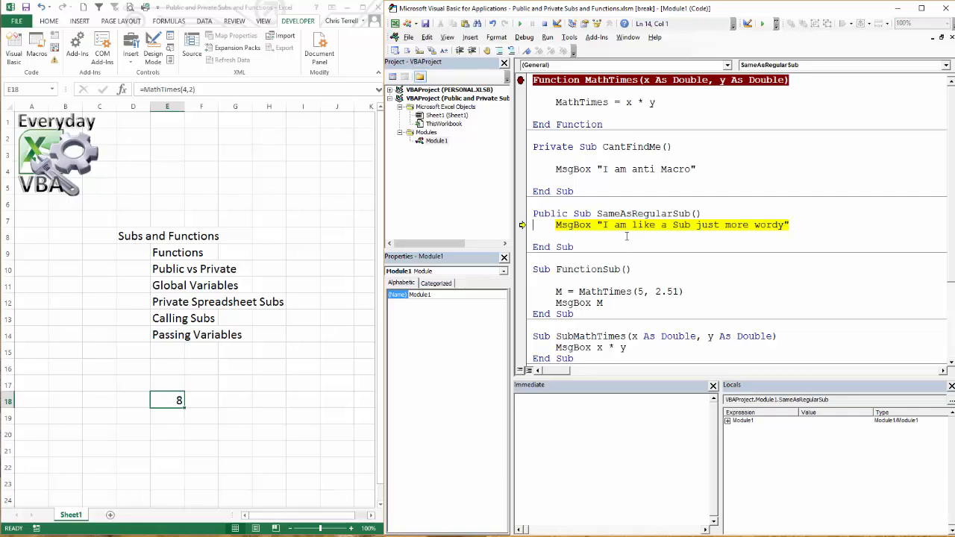
key(F8)
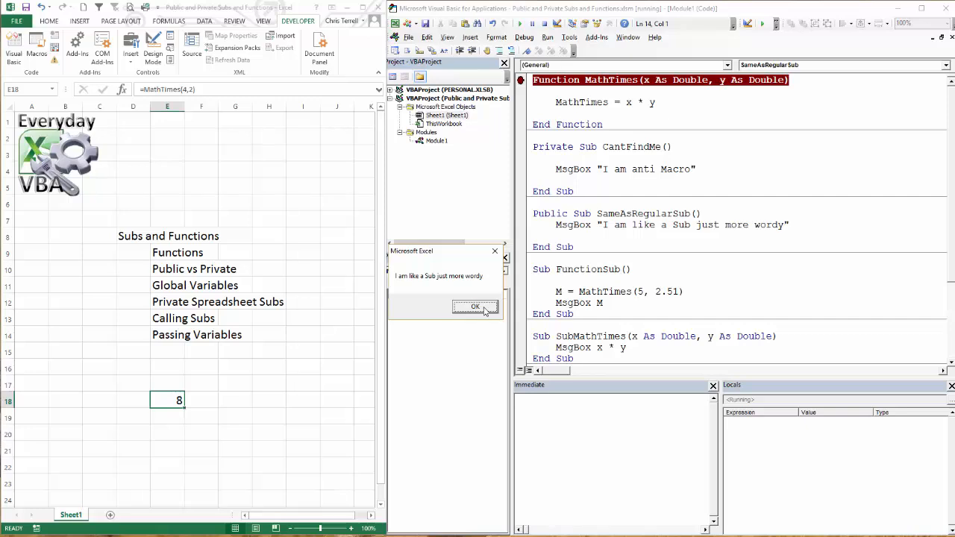
click(475, 307)
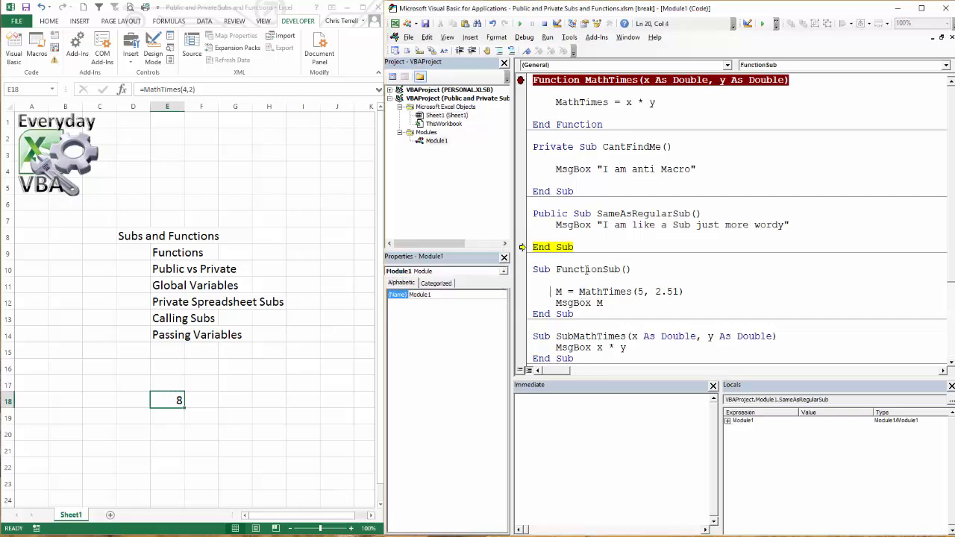
- Step through FunctionSub into MathTimes(5, 2.51) and acknowledge the 12.55 message
key(F8)
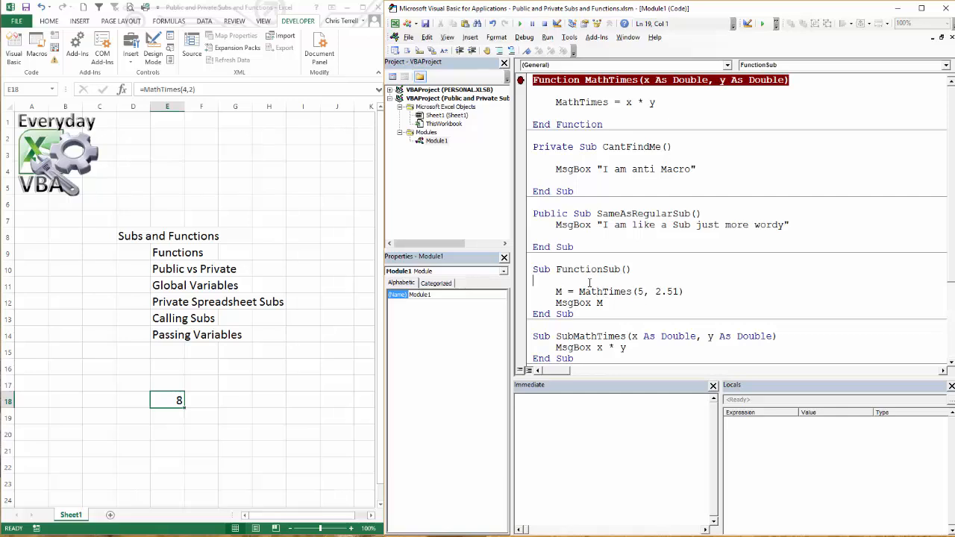
key(F8)
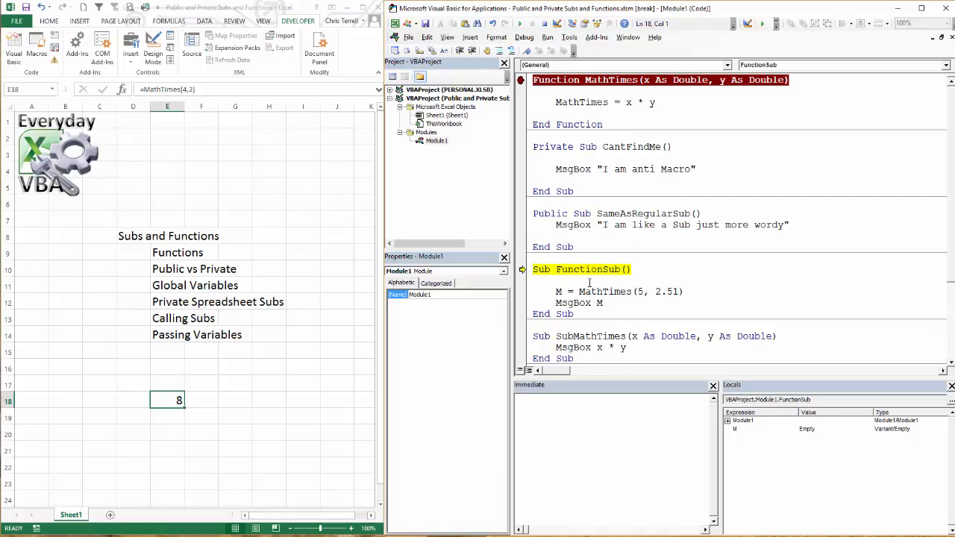
key(F8)
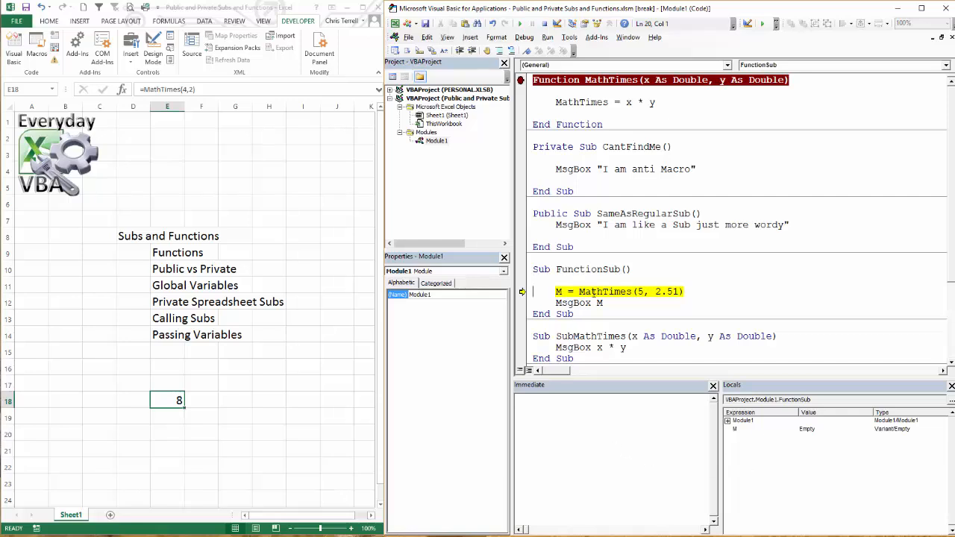
key(F8)
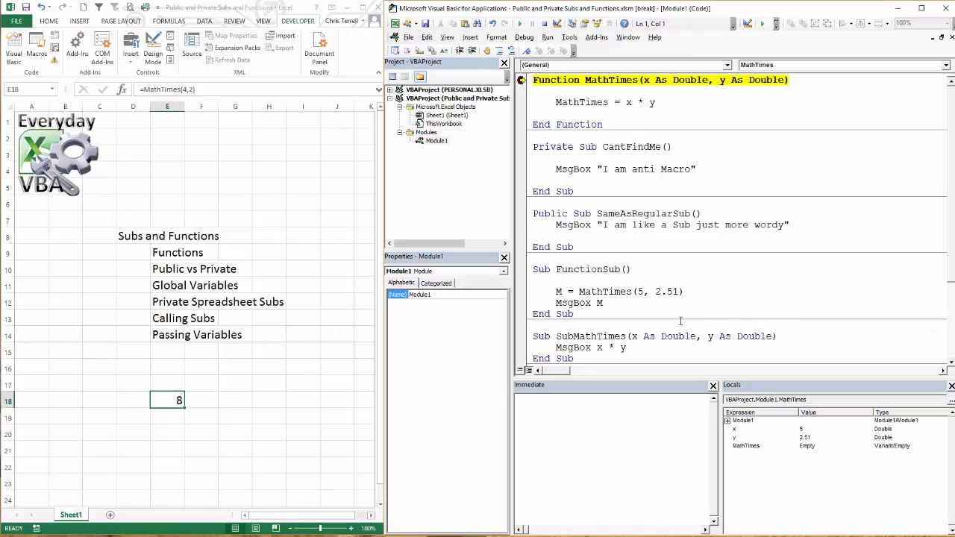
key(F8)
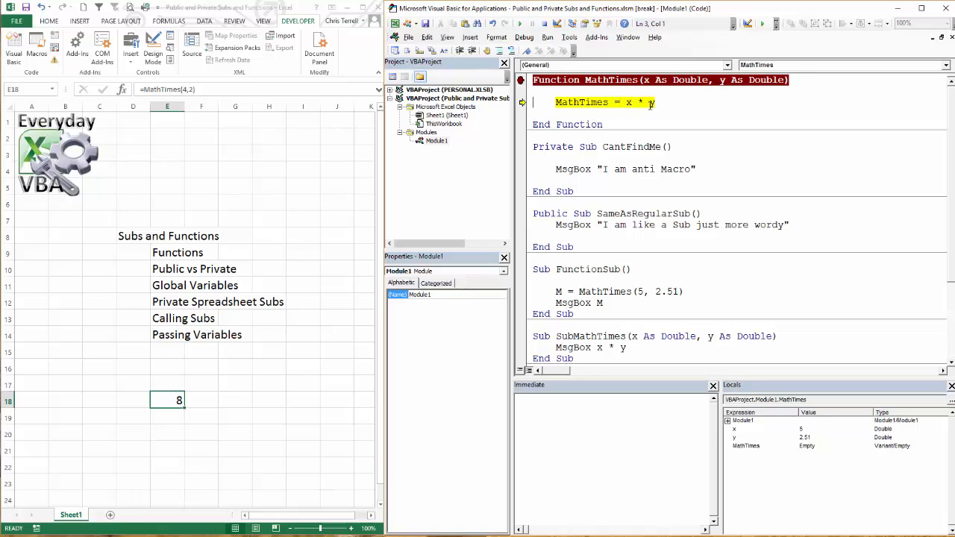
mouse_move(651, 102)
key(F8)
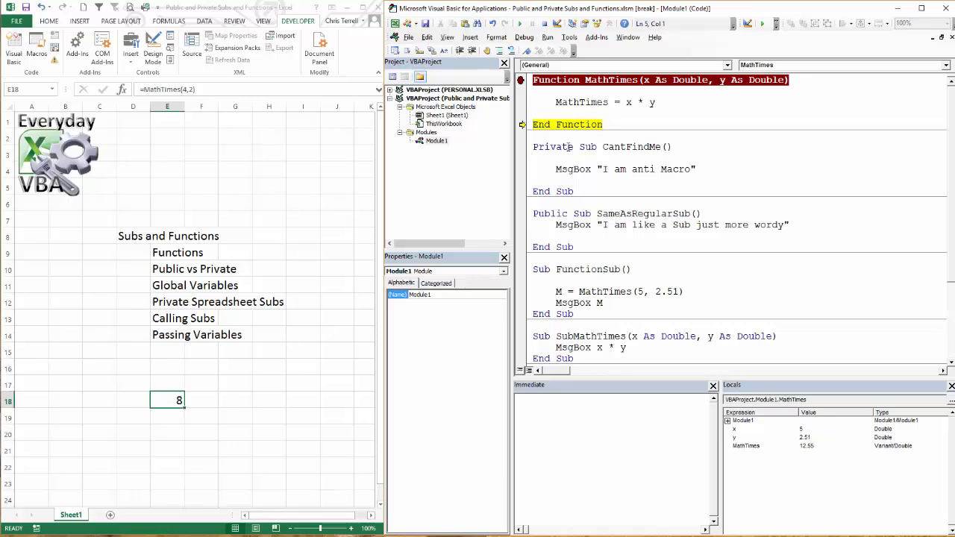
key(F8)
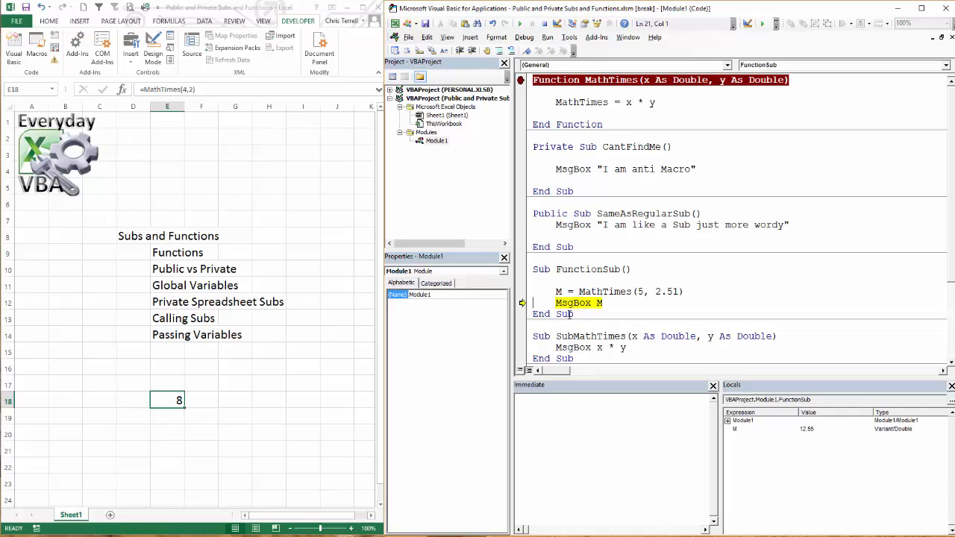
key(F8)
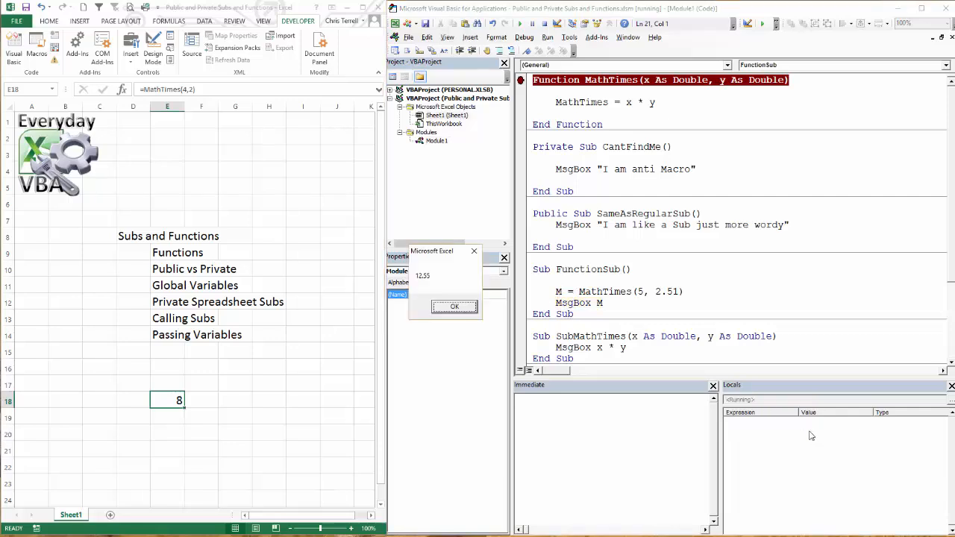
click(454, 307)
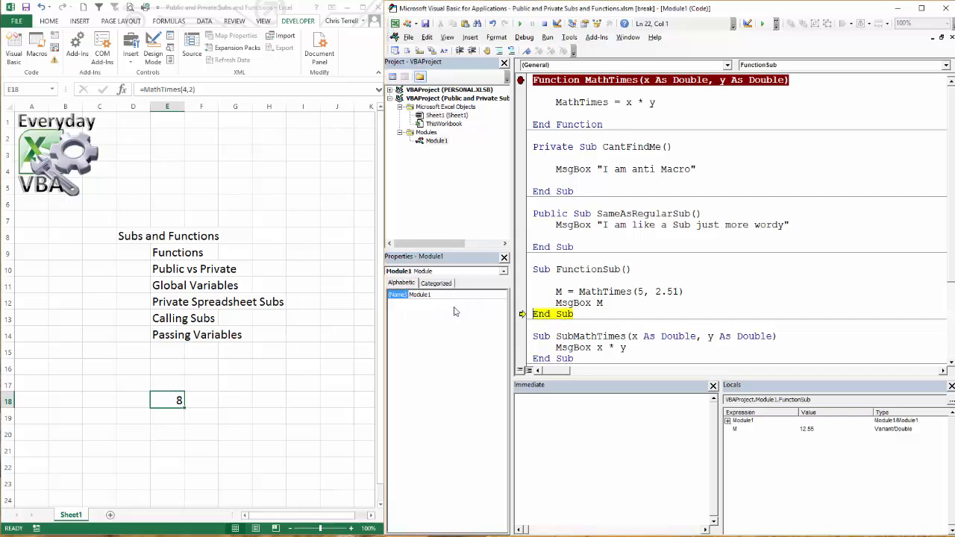
scroll(604, 306, down, 1)
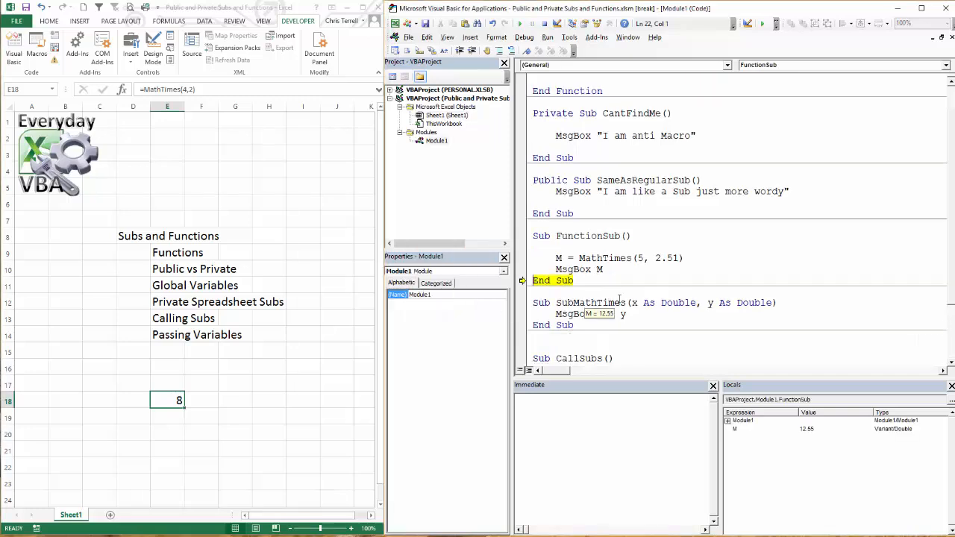
scroll(608, 302, down, 1)
scroll(634, 291, down, 1)
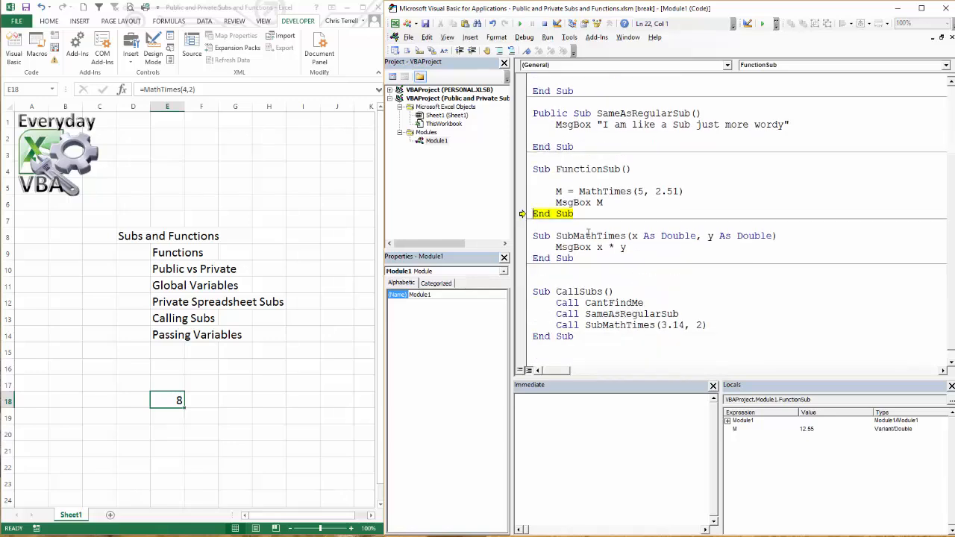
- Reset, briefly restep FunctionSub to its MathTimes call, then stop debugging
click(576, 258)
click(591, 235)
drag(627, 247, 617, 267)
click(616, 280)
key(F8)
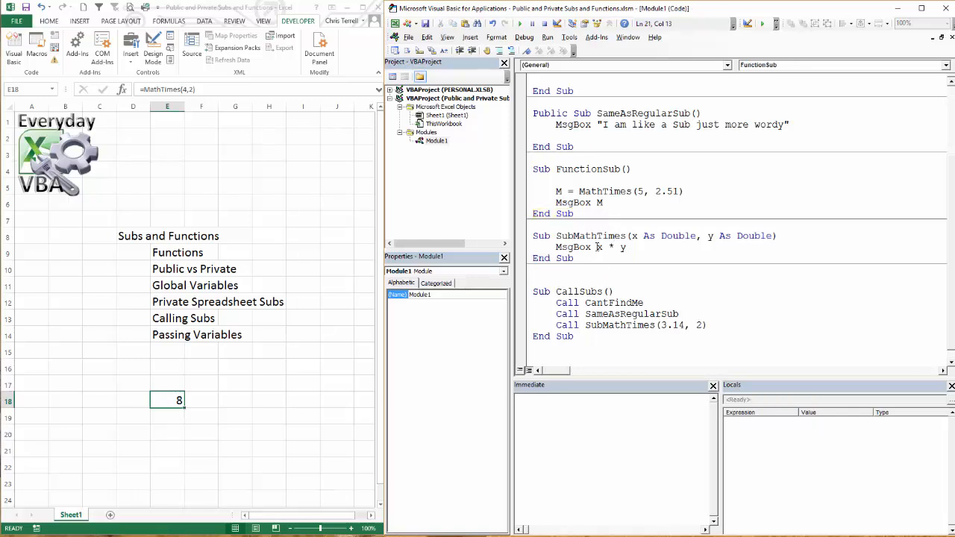
key(F8)
key(F8)
key(F8)
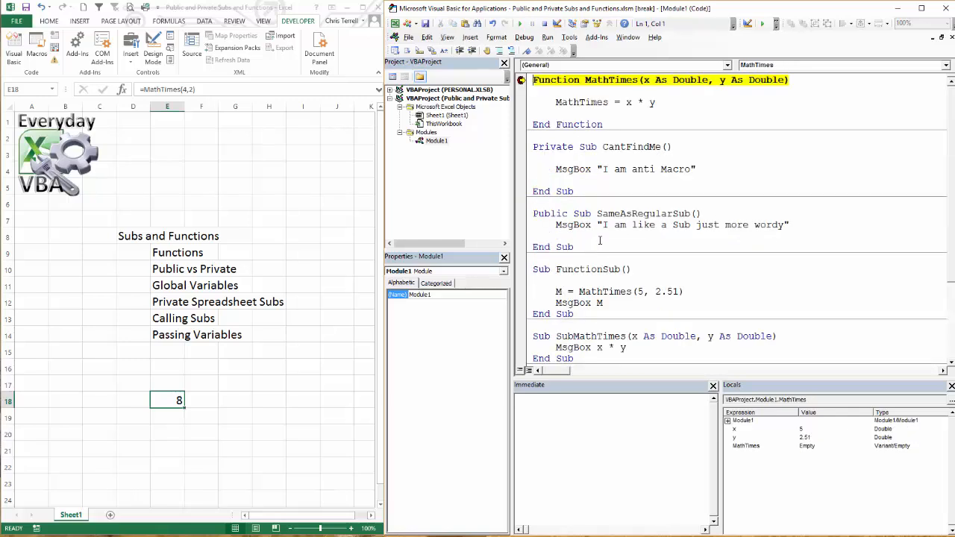
key(F8)
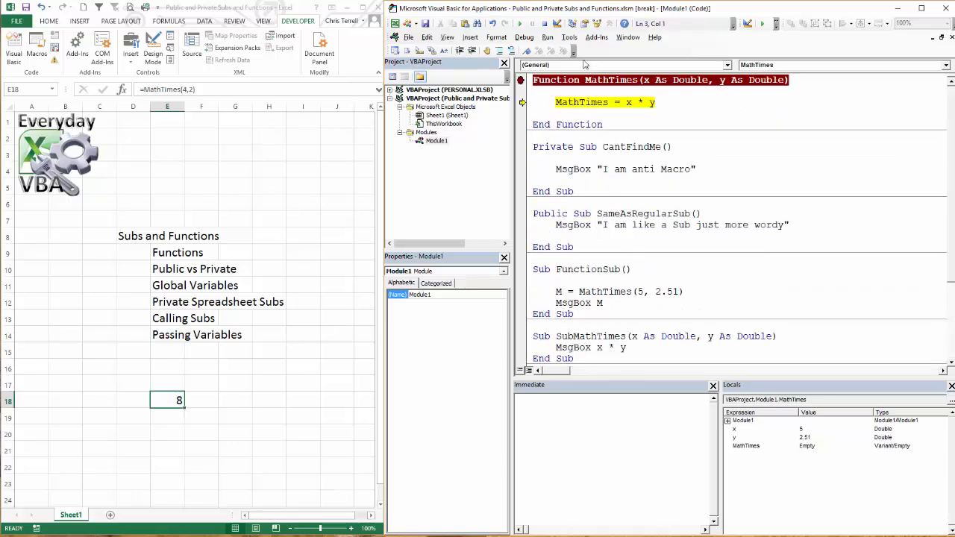
click(544, 23)
scroll(604, 244, down, 3)
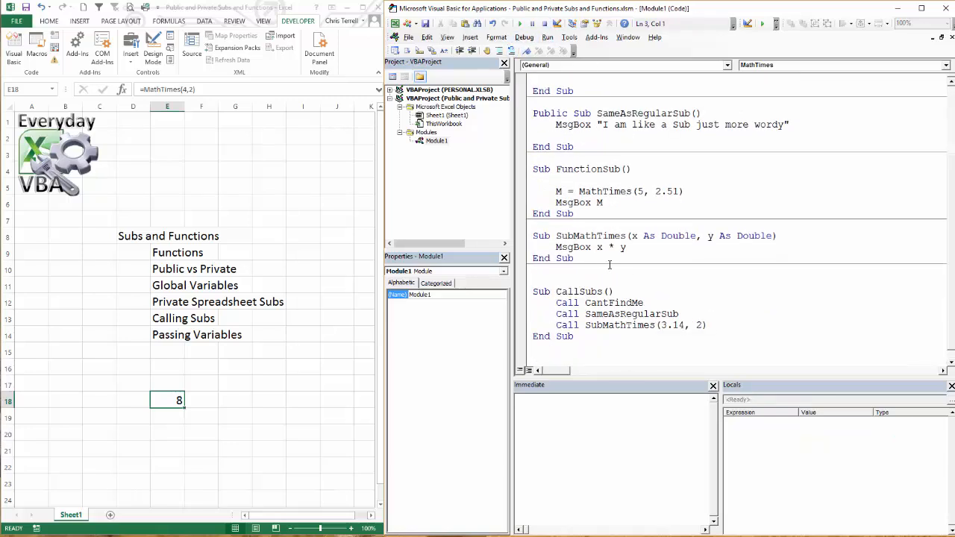
- Select the Call SubMathTimes(3.14, 2) line inside the CallSubs macro
click(569, 247)
drag(718, 326, 531, 326)
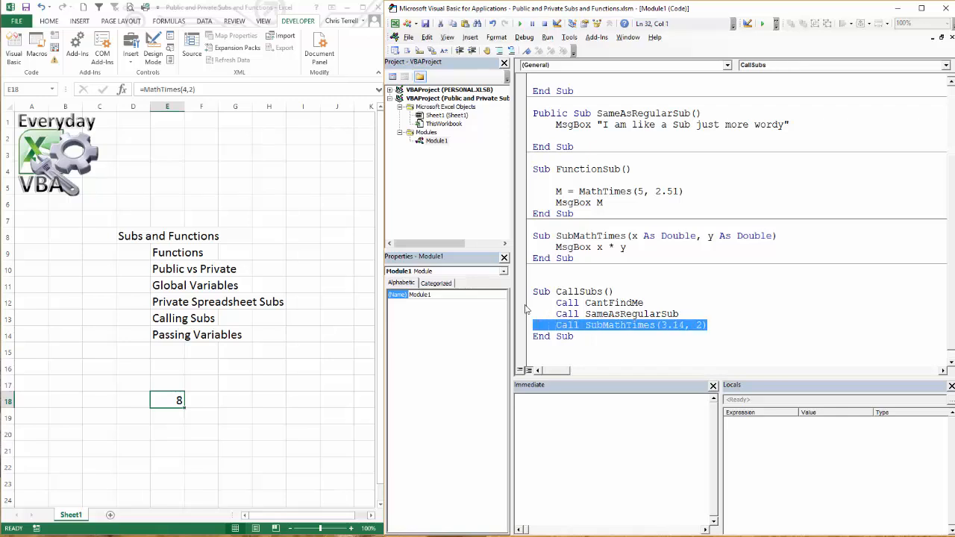
- Move Call SubMathTimes(3.14, 2) above Call CantFindMe and start stepping CallSubs
key(Delete)
key(Return)
key(Up)
text(Call SubMathTimes(3.14, 2))
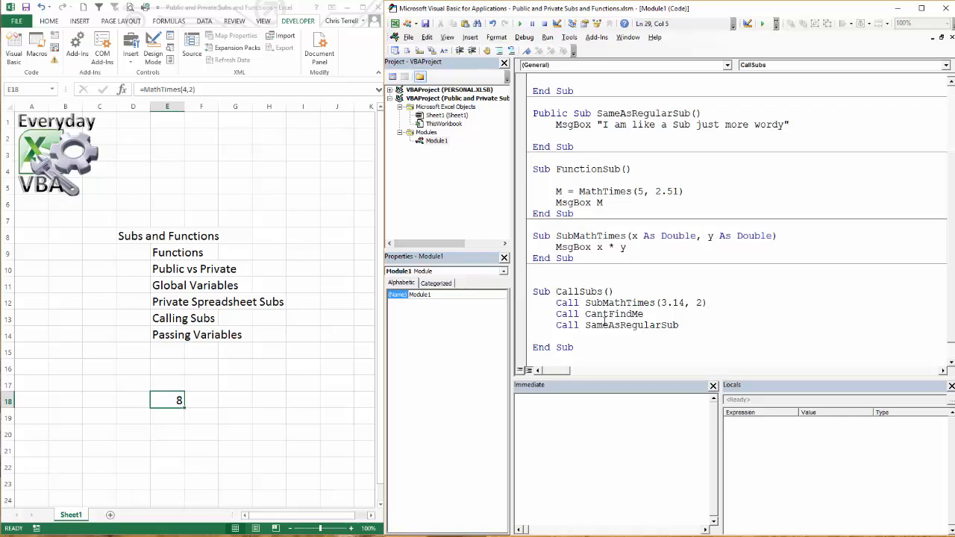
key(F8)
key(F8)
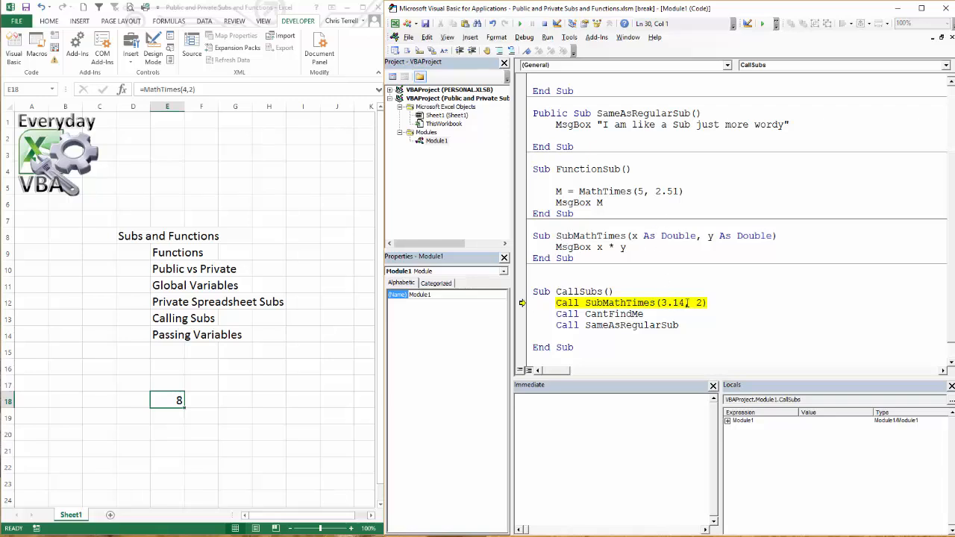
- Step through SubMathTimes(3.14, 2) and acknowledge the 6.28 message
key(F8)
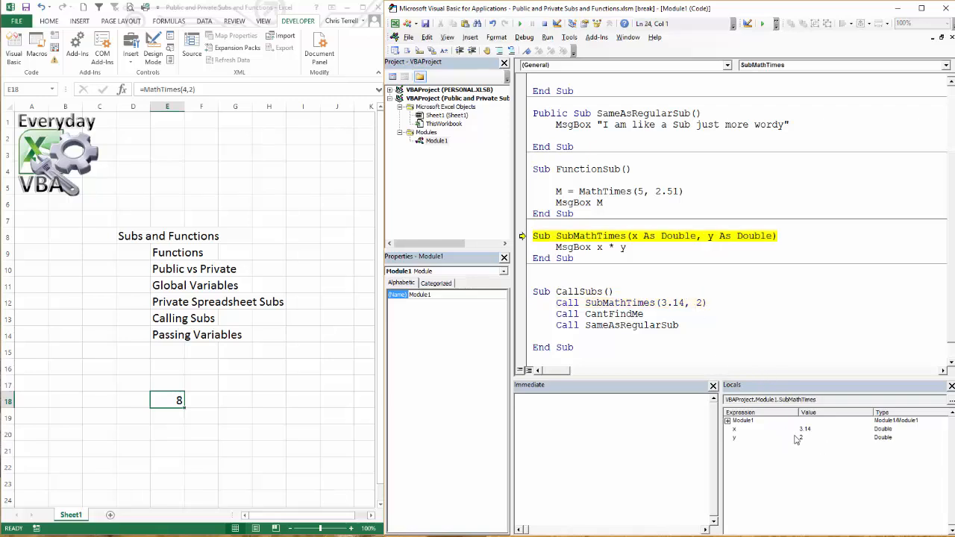
key(F8)
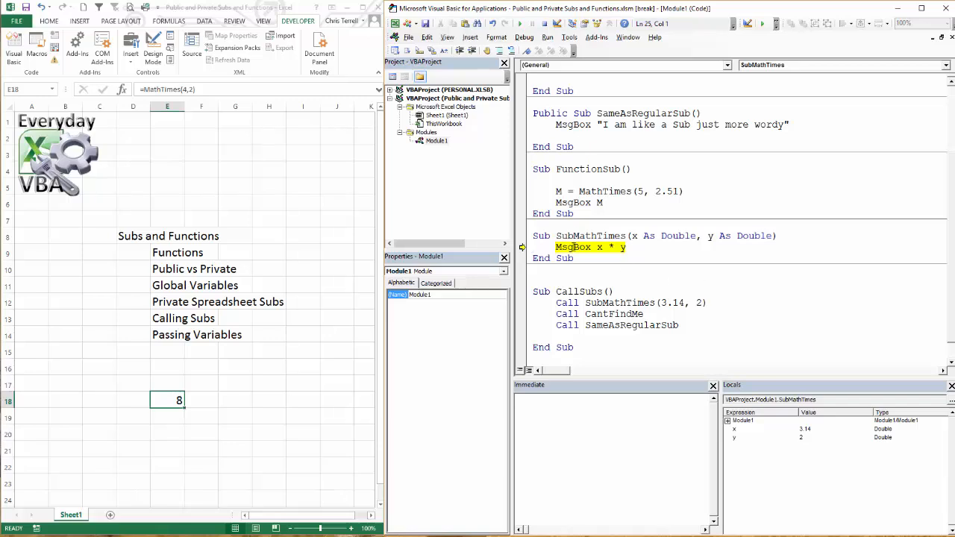
key(F8)
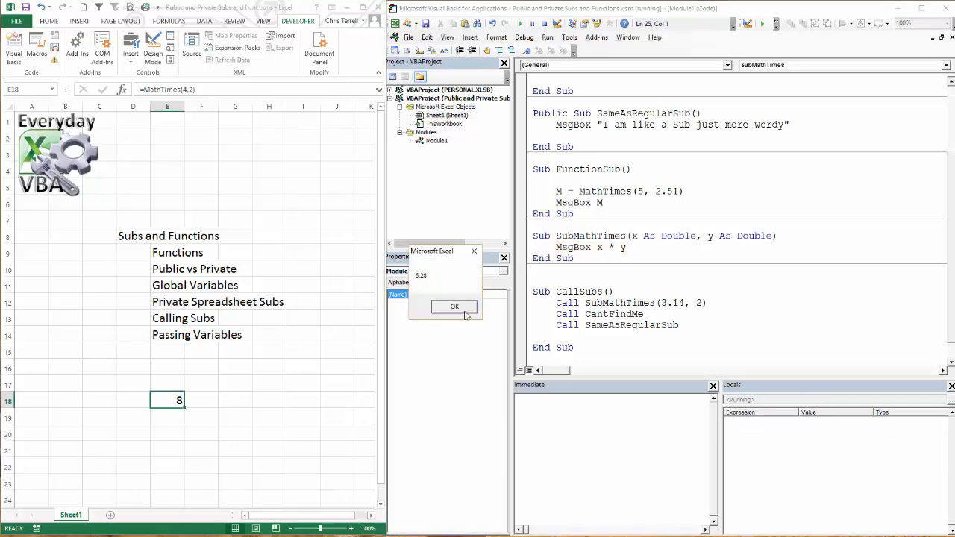
click(459, 309)
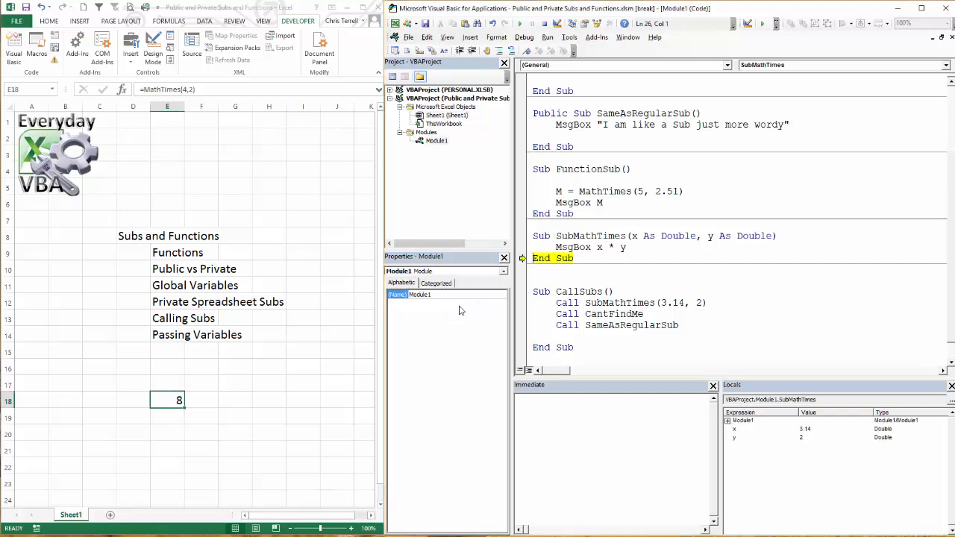
- Step into CantFindMe and acknowledge the anti Macro message
key(F8)
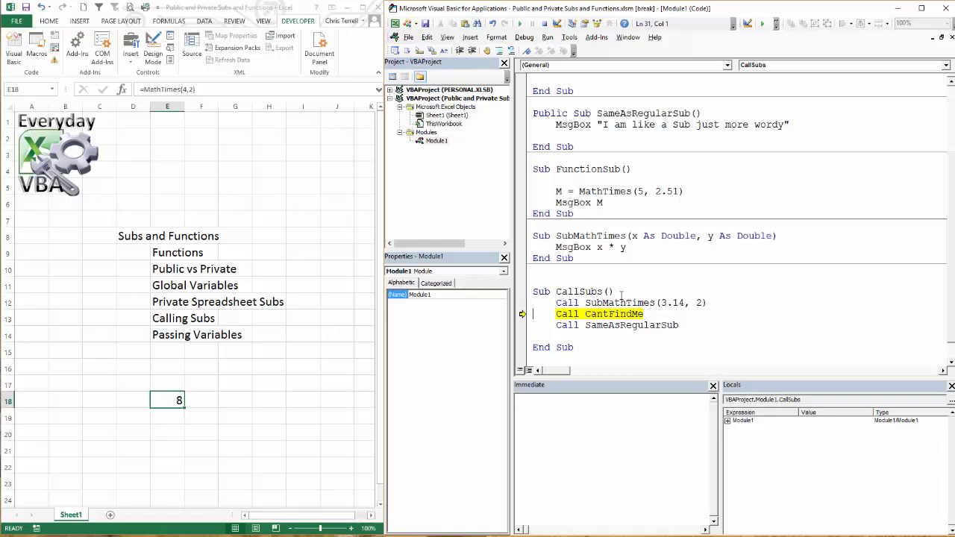
key(F8)
key(F8)
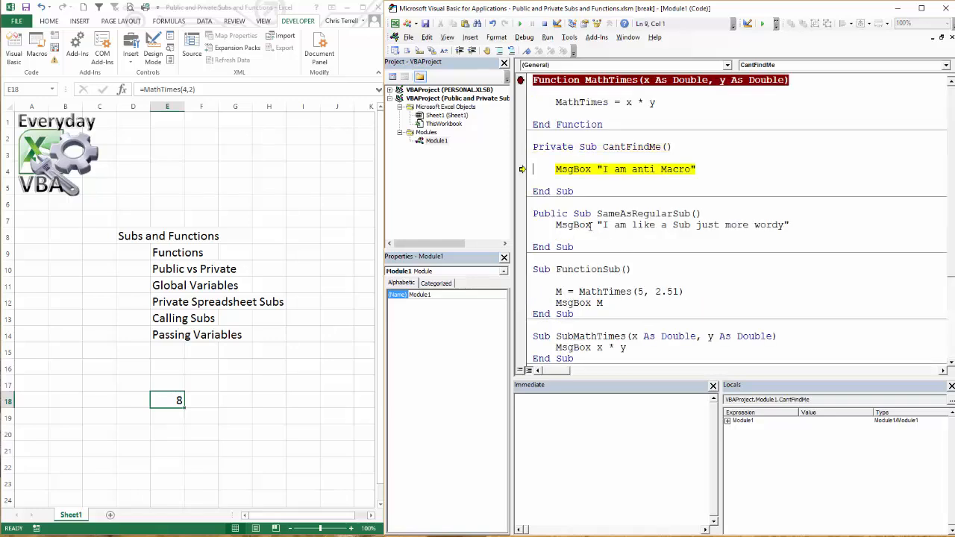
key(F8)
click(457, 309)
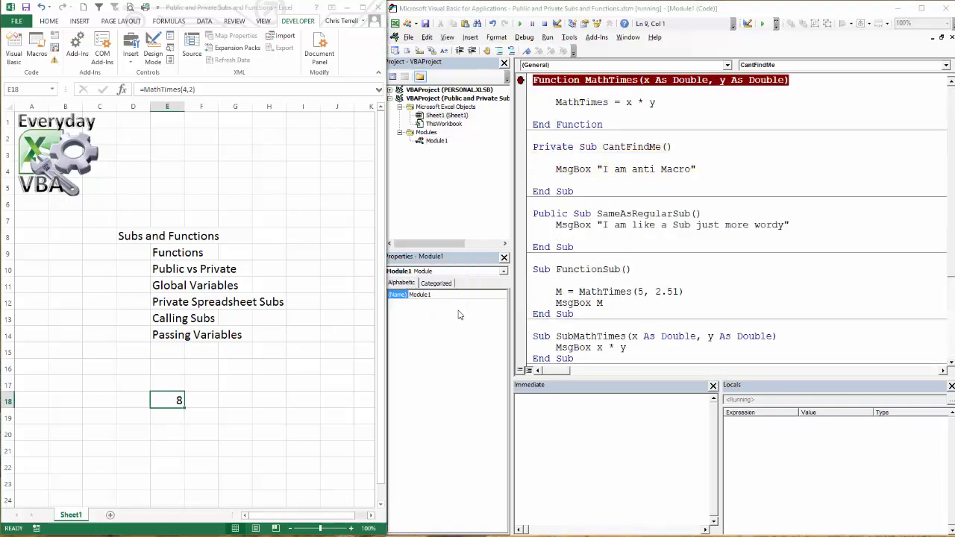
- Step into SameAsRegularSub and acknowledge the wordy message
key(F8)
key(F8)
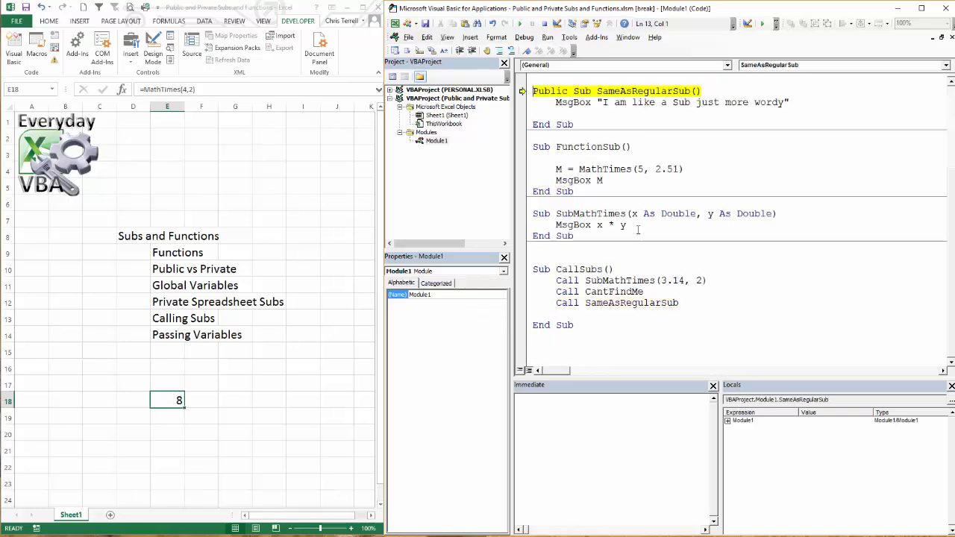
key(F8)
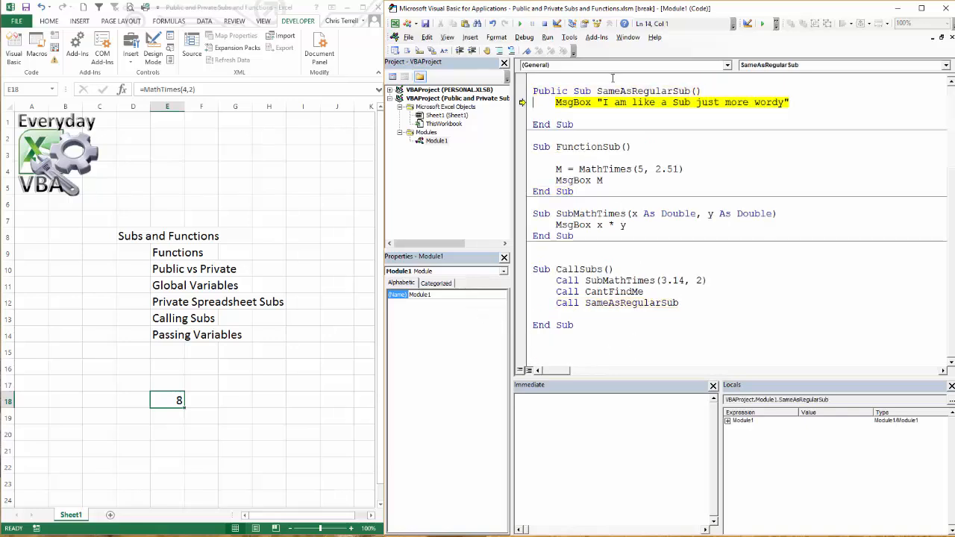
key(F8)
click(463, 309)
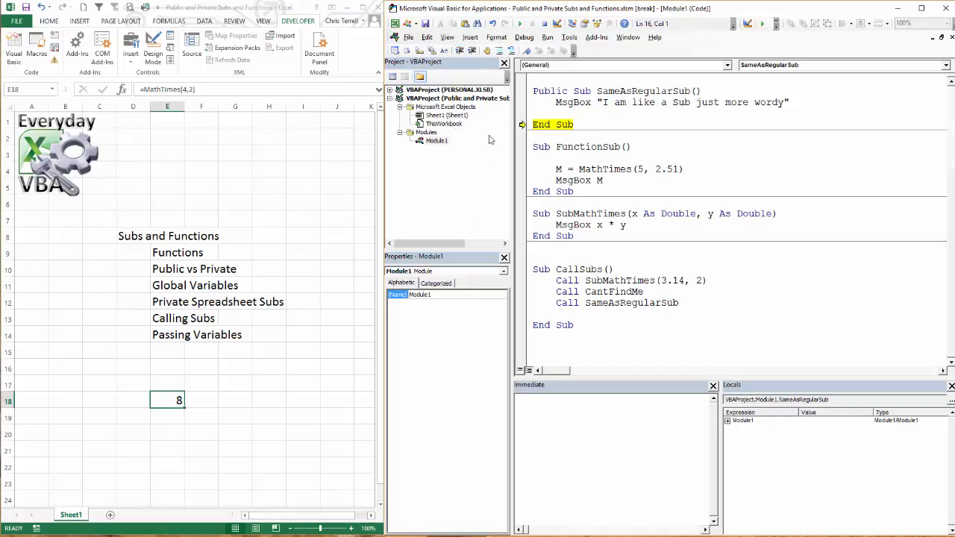
- Let CallSubs finish, then open Sheet1's code module with its SelectionChange handler
click(544, 136)
key(F8)
key(F8)
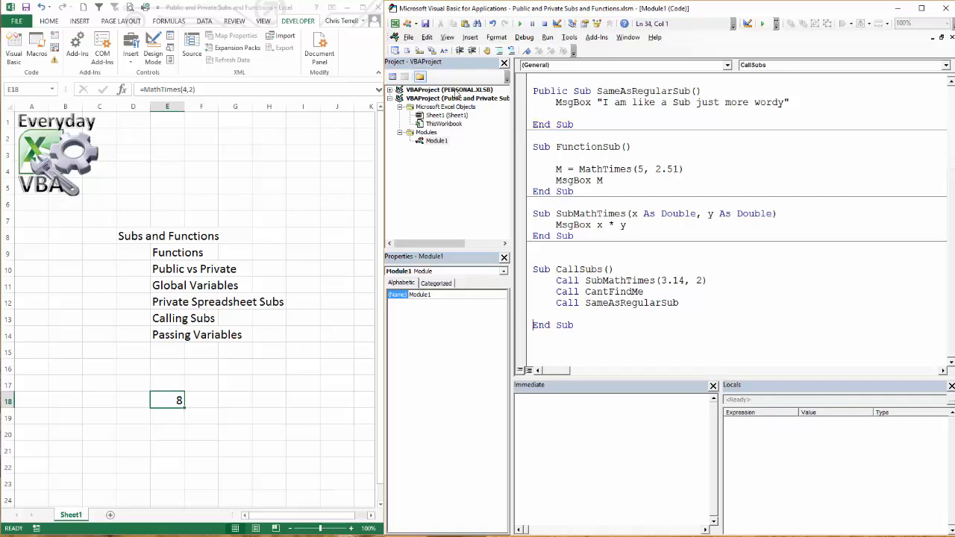
double_click(448, 115)
click(576, 80)
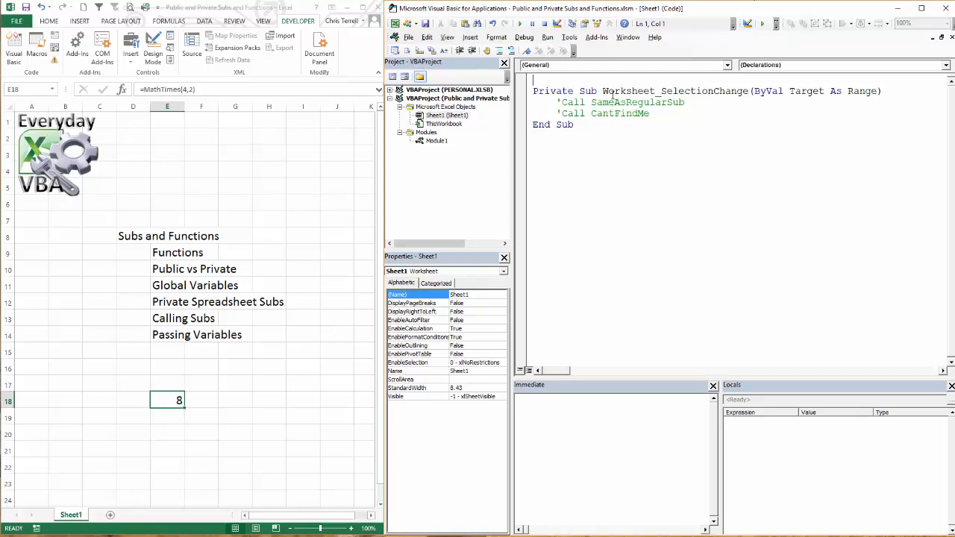
click(728, 65)
click(714, 84)
click(946, 65)
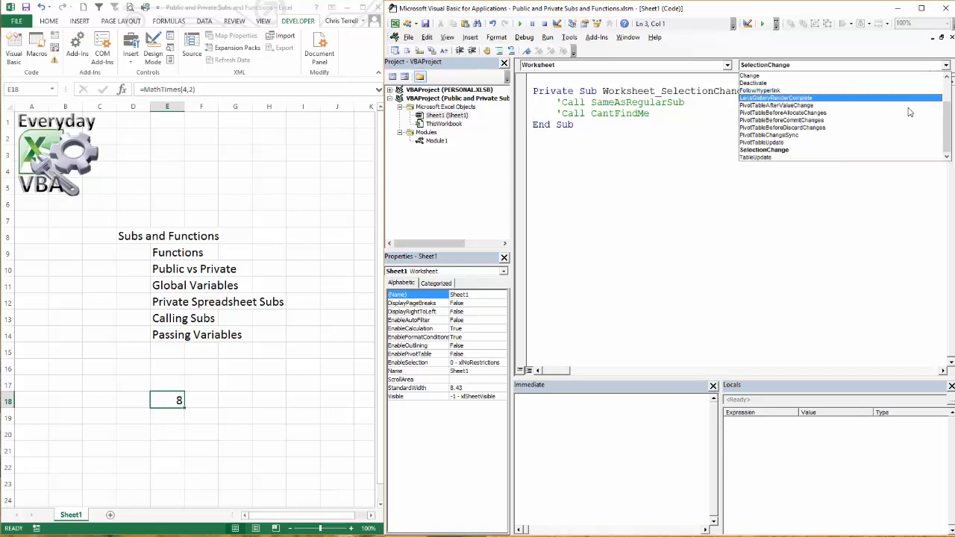
scroll(943, 121, up, 1)
scroll(910, 104, up, 1)
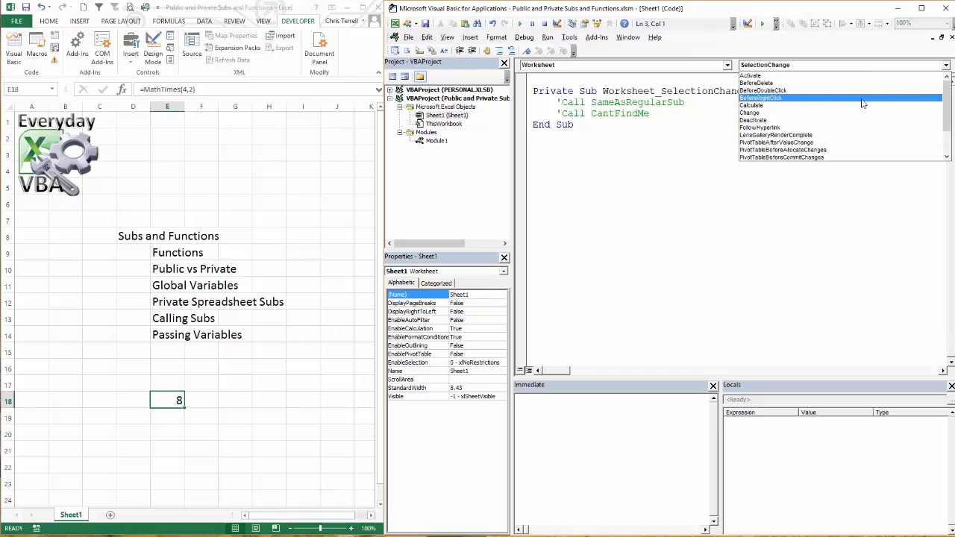
click(708, 101)
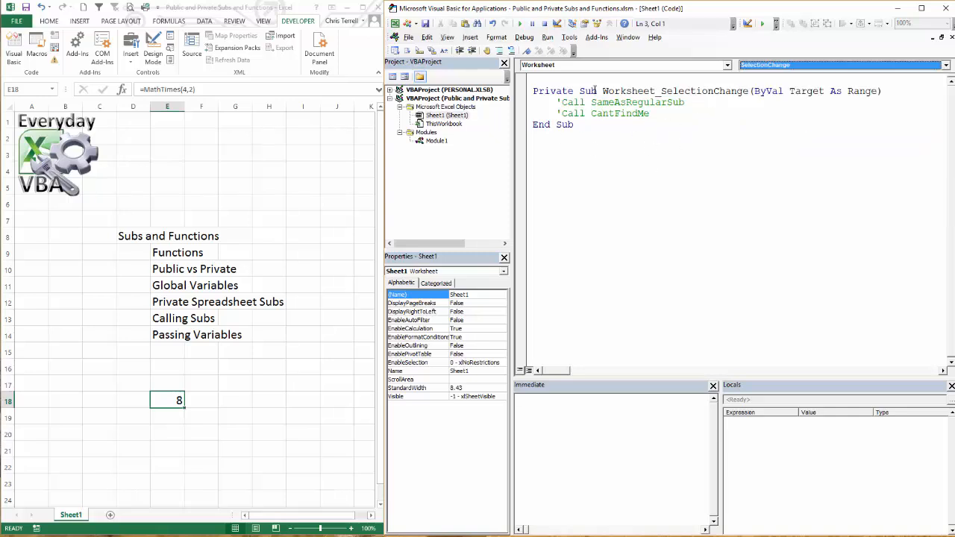
- Uncomment Call SameAsRegularSub, set a breakpoint on the handler and select cell G5
click(561, 111)
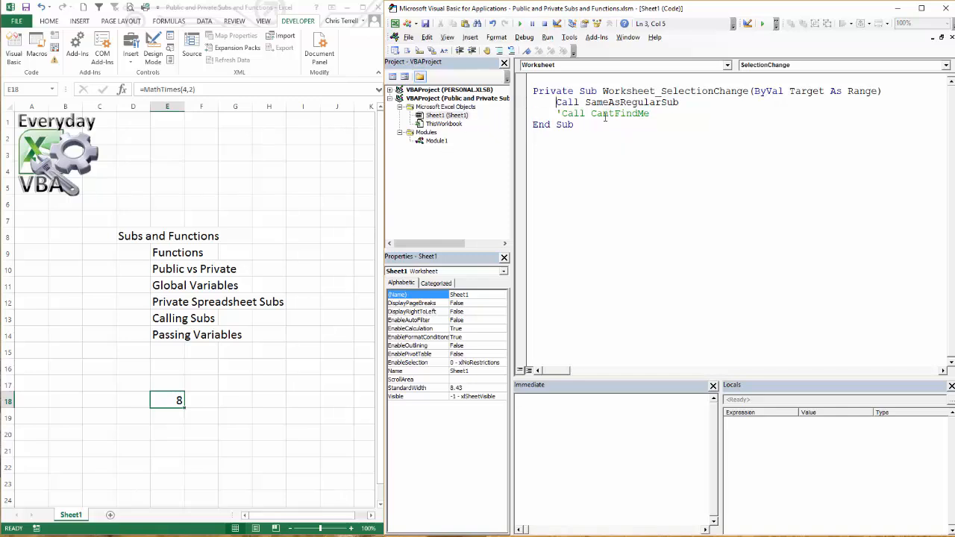
click(567, 103)
click(521, 91)
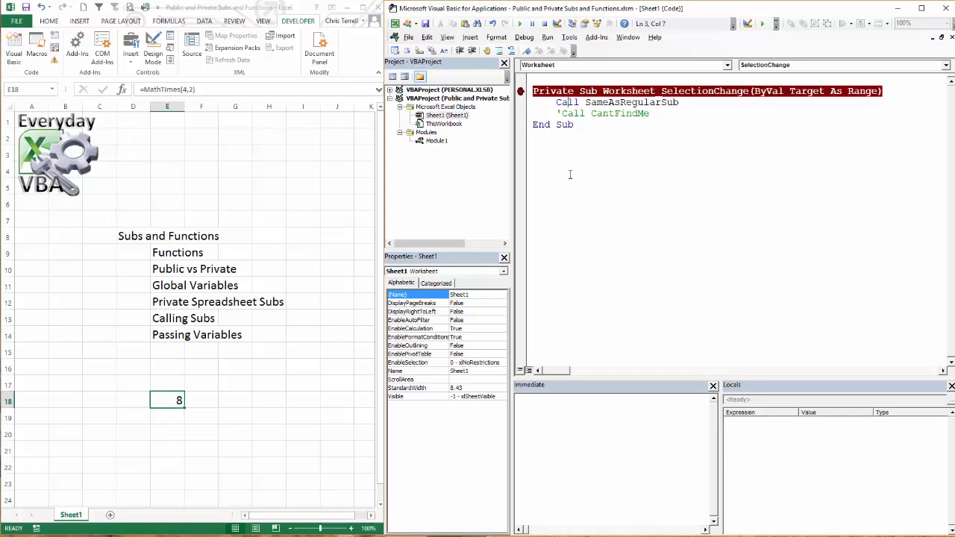
click(242, 189)
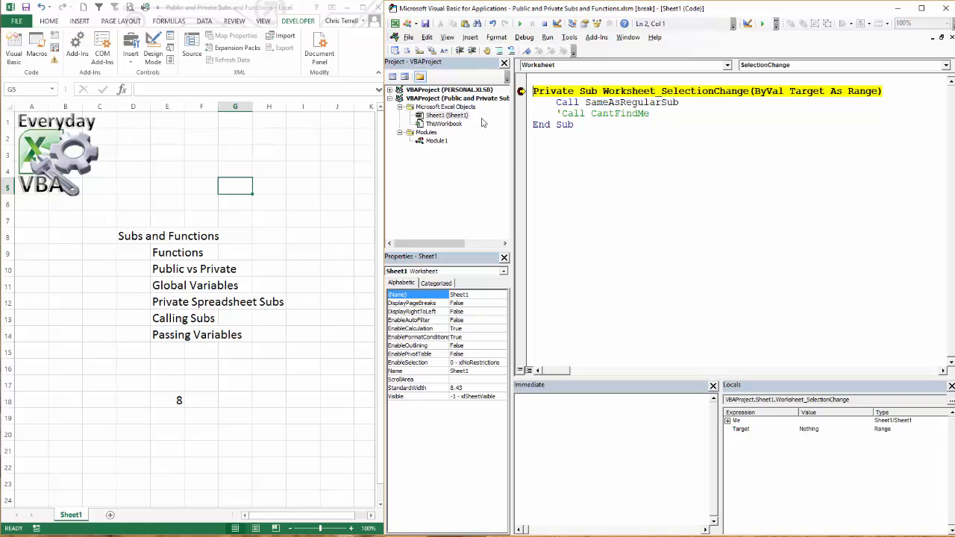
- Step the handler into SameAsRegularSub, acknowledge the wordy message and return to End Sub
key(F8)
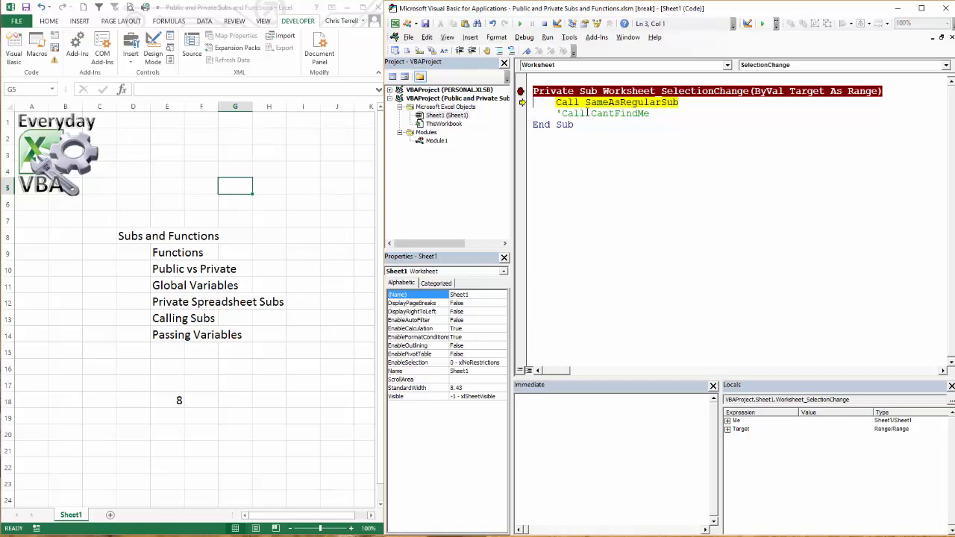
key(F8)
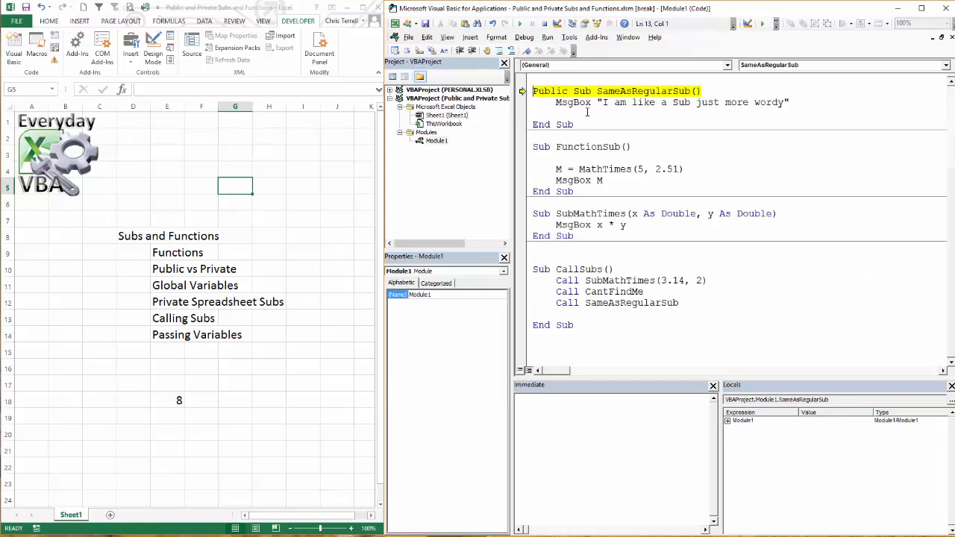
key(F8)
key(F8)
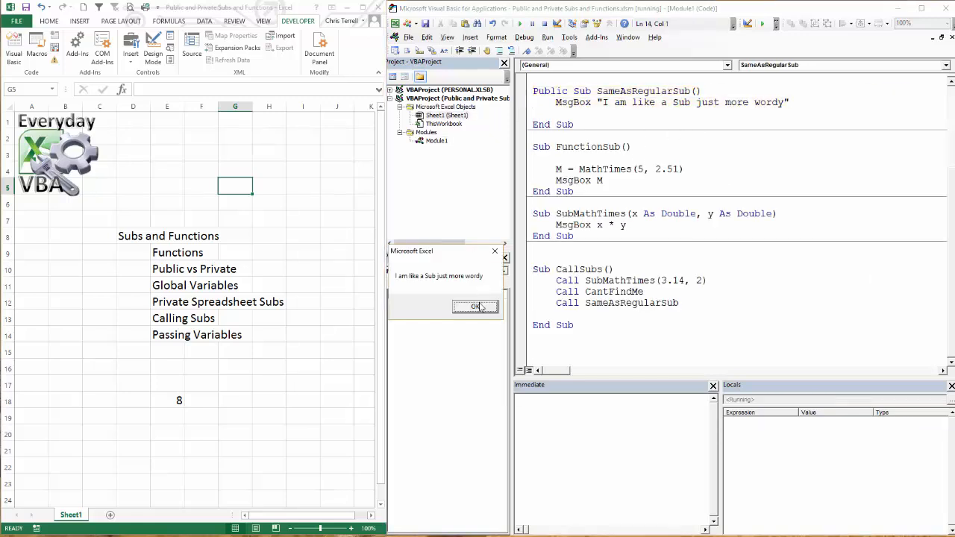
click(480, 310)
key(F8)
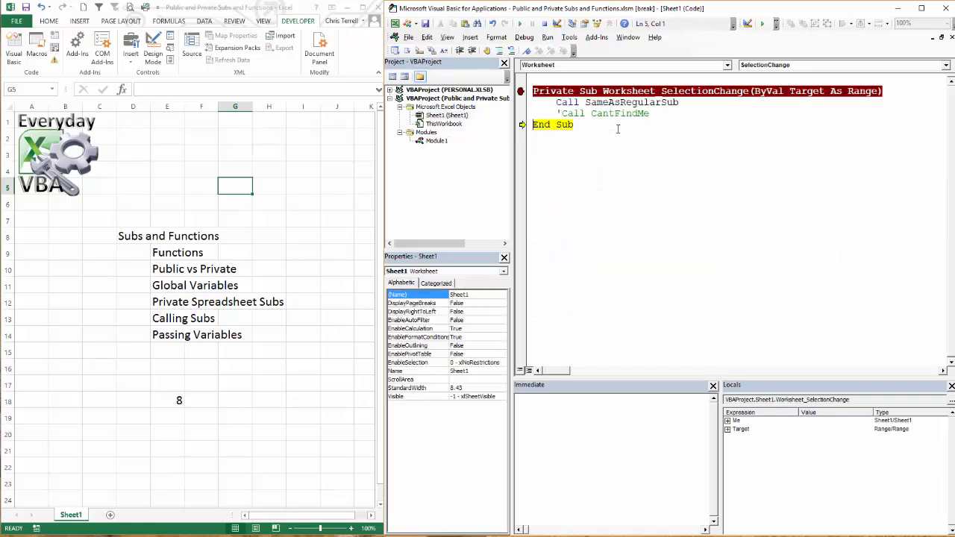
key(F8)
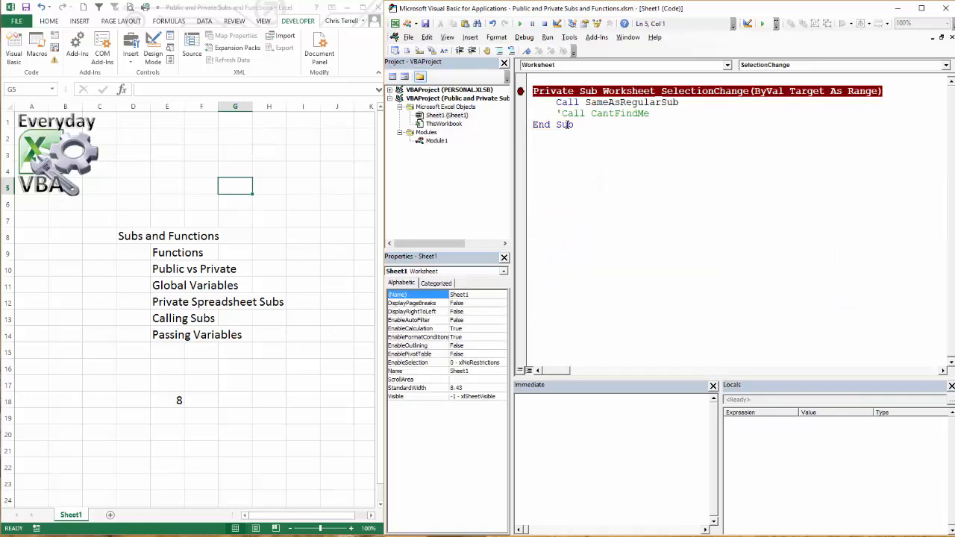
click(555, 103)
text(')
- Uncomment Call CantFindMe, select cell I5 and dismiss the resulting compile error
key(Down)
key(BackSpace)
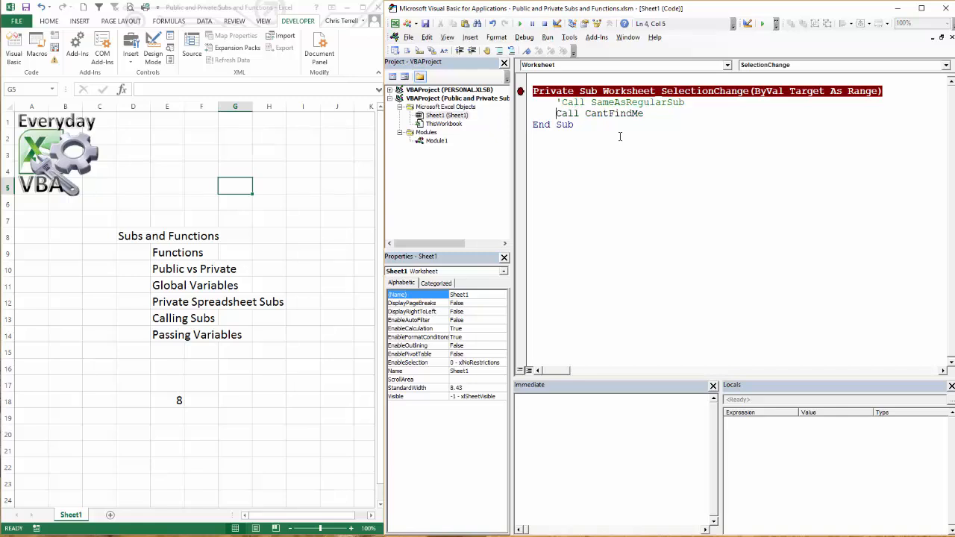
key(Down)
click(303, 190)
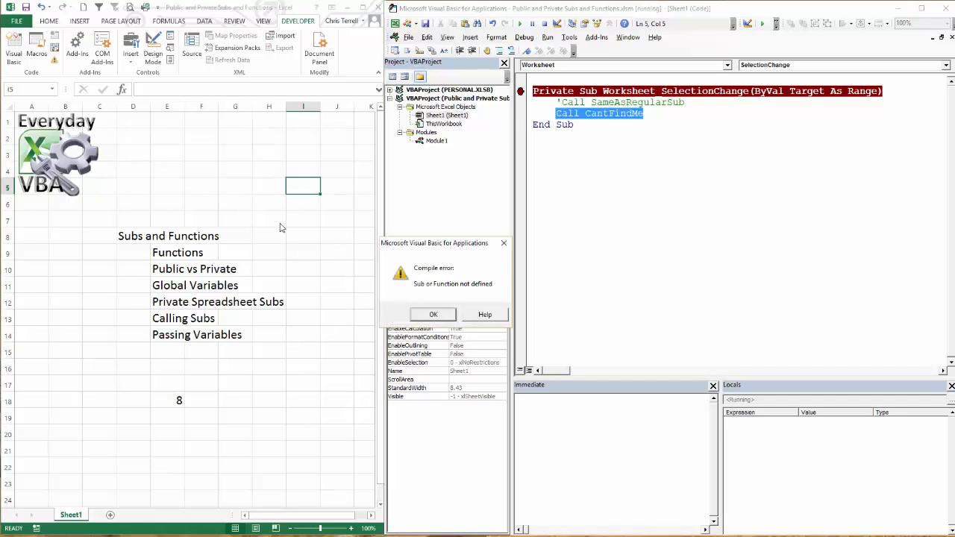
click(433, 314)
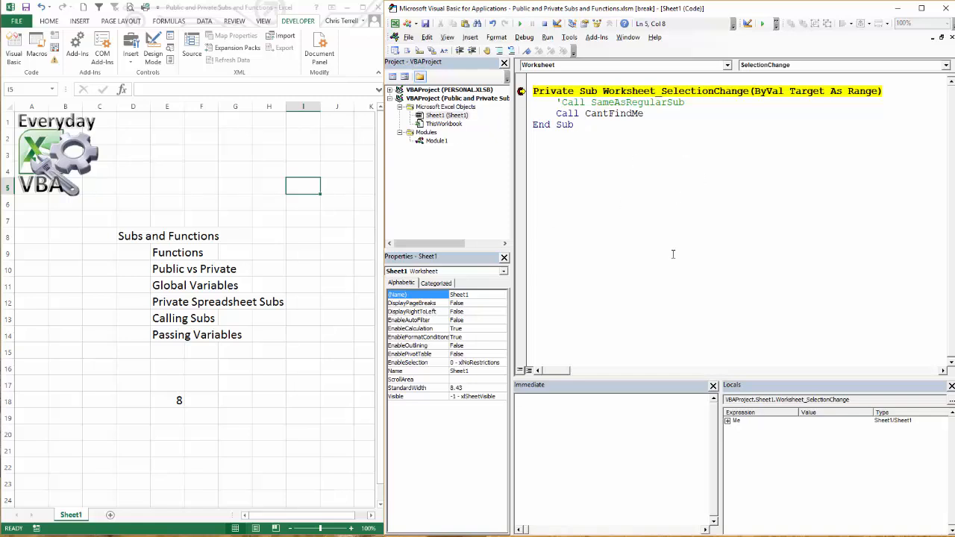
- Comment out Call CantFindMe again and end the paused debugging session
click(557, 113)
text(')
key(F5)
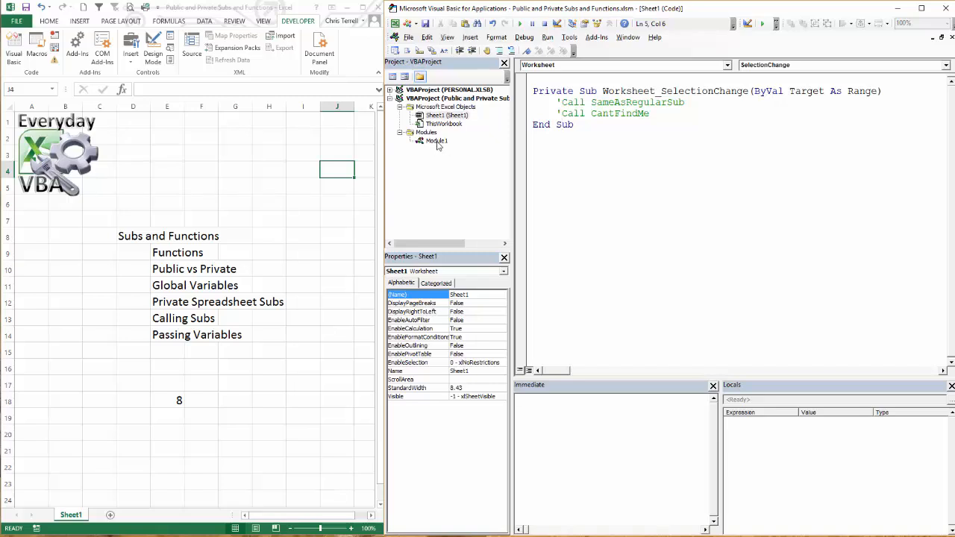
- Open Module1 and declare Global S As String on its first line
double_click(436, 141)
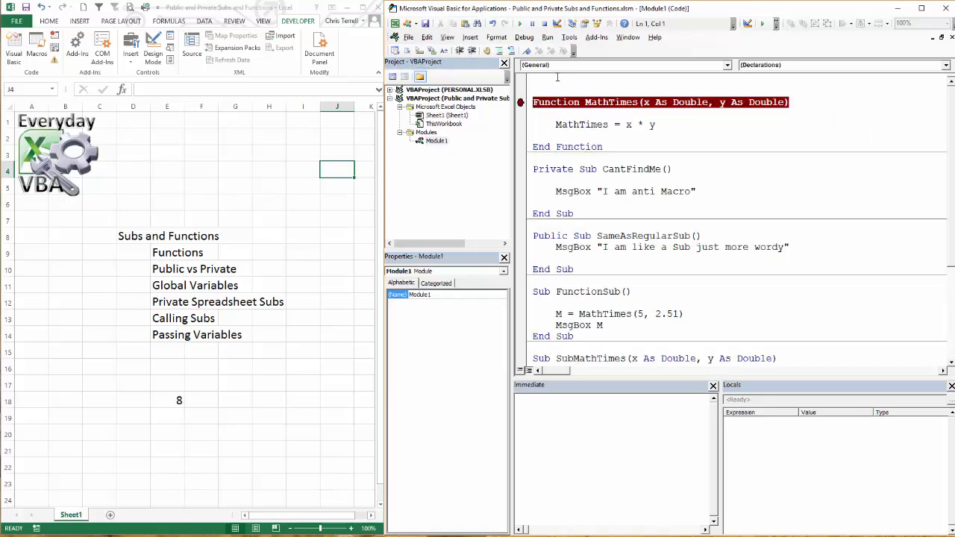
text(G)
text(lobal S as string)
key(Escape)
key(Down)
key(Up)
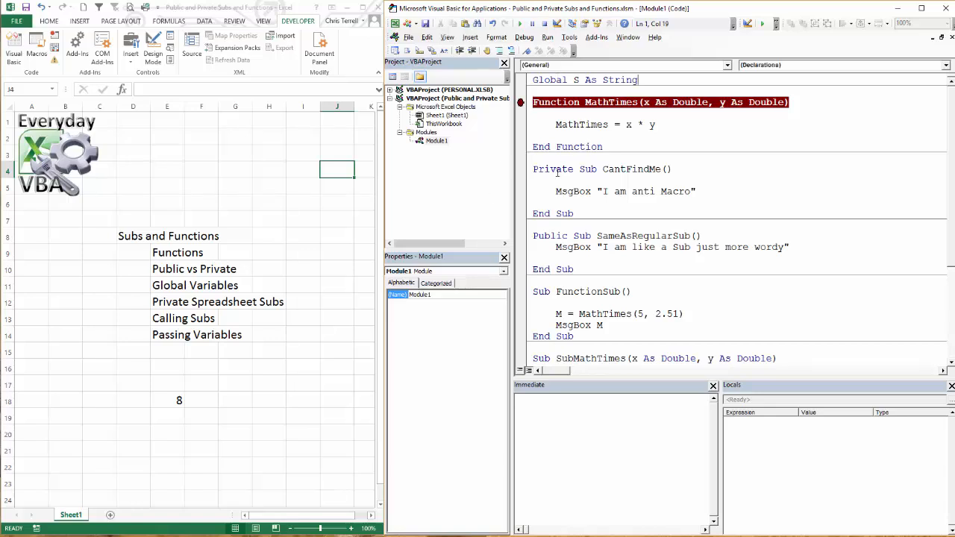
scroll(593, 144, down, 2)
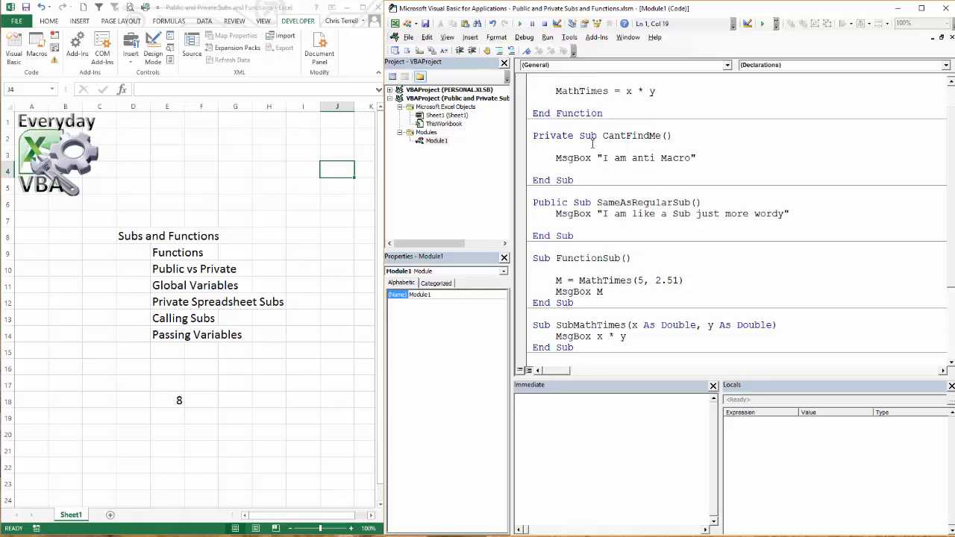
scroll(612, 209, down, 1)
scroll(635, 269, down, 1)
- Add S = "This is Global" as the first line of CallSubs
click(635, 269)
key(Return)
text(s)
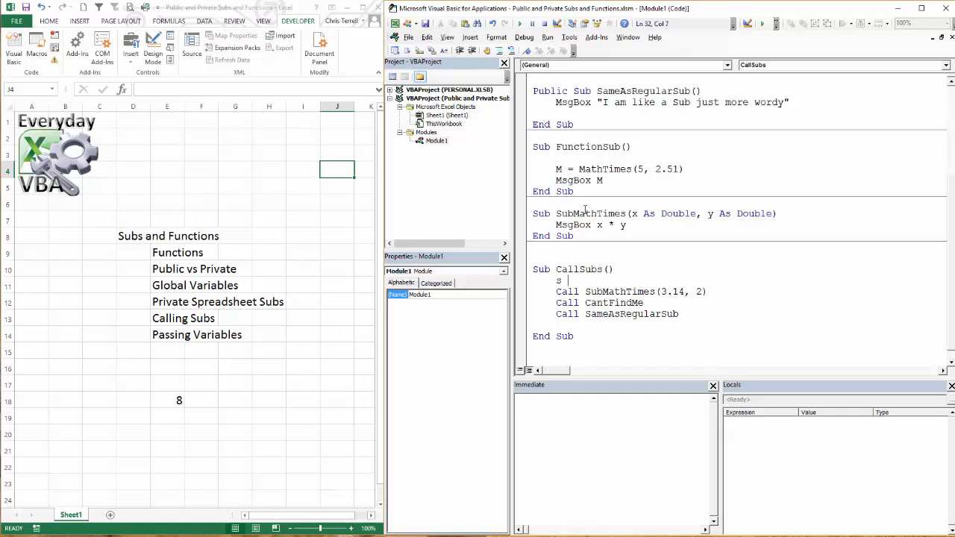
text(= "This is Global")
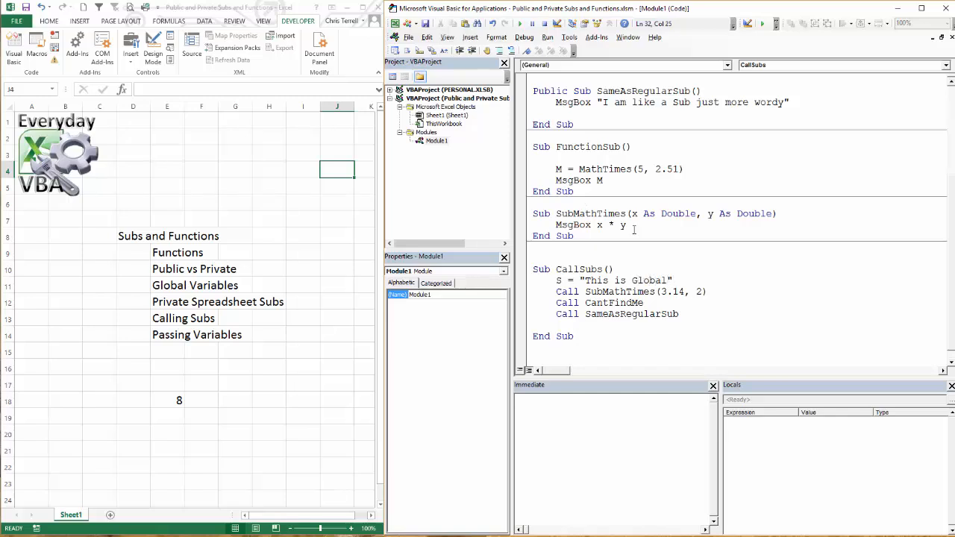
click(447, 37)
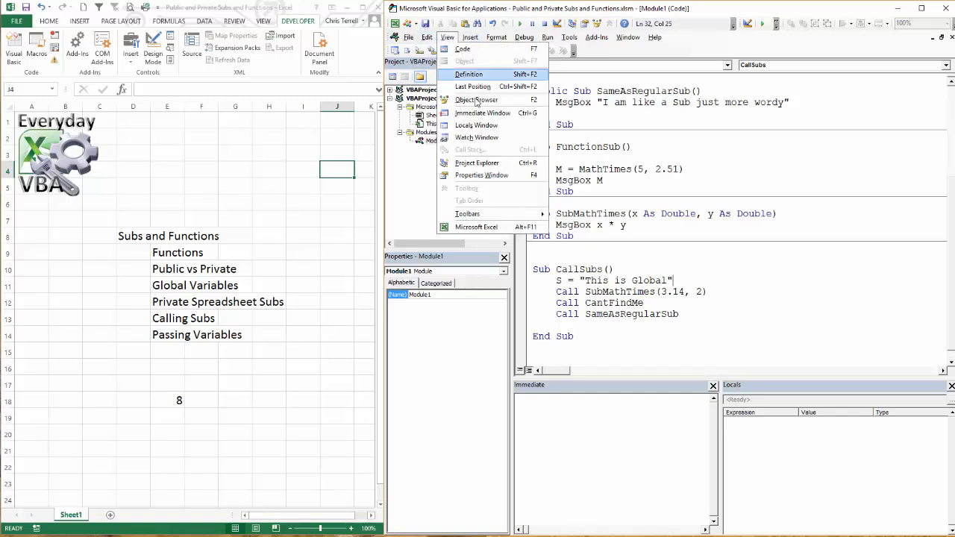
click(831, 319)
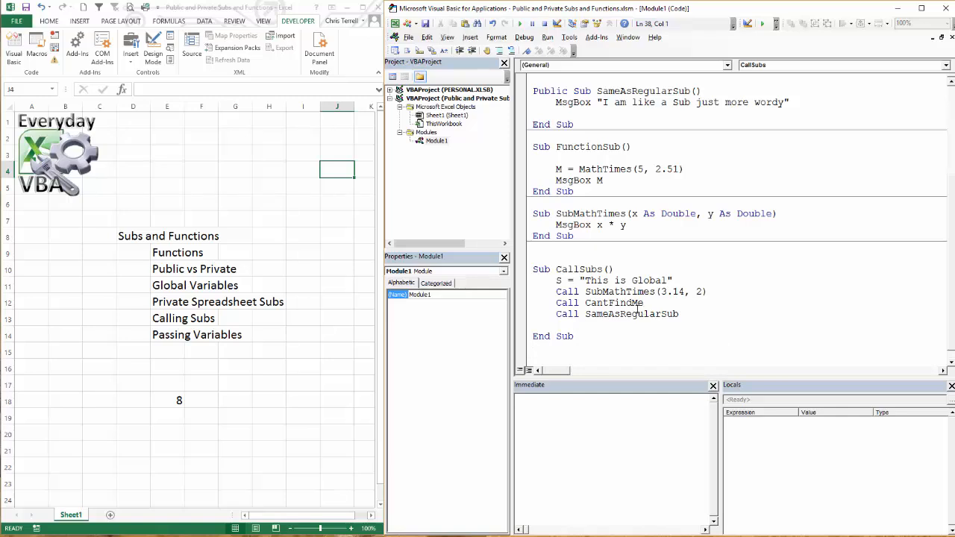
- Clear the breakpoint on the MathTimes function from the margin
click(617, 270)
scroll(594, 113, up, 4)
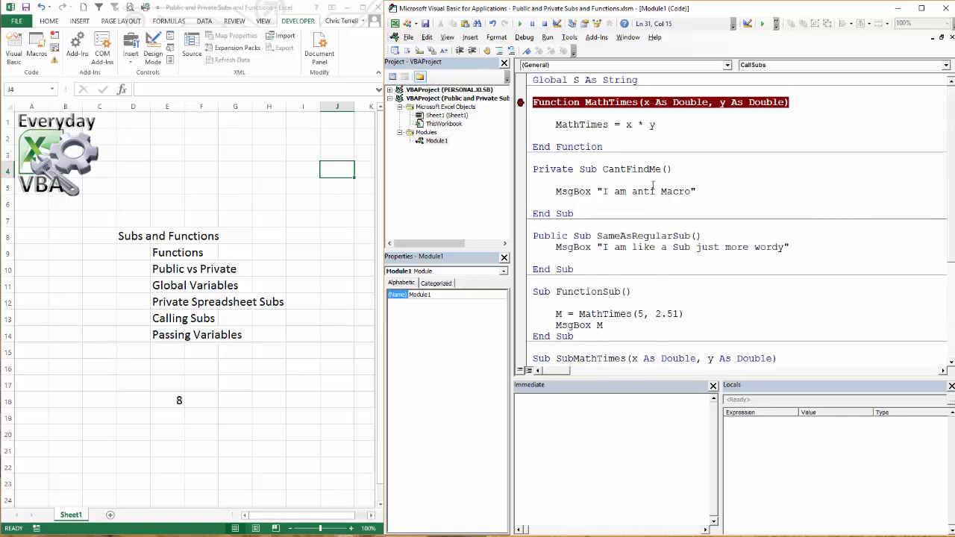
click(522, 104)
scroll(526, 112, down, 5)
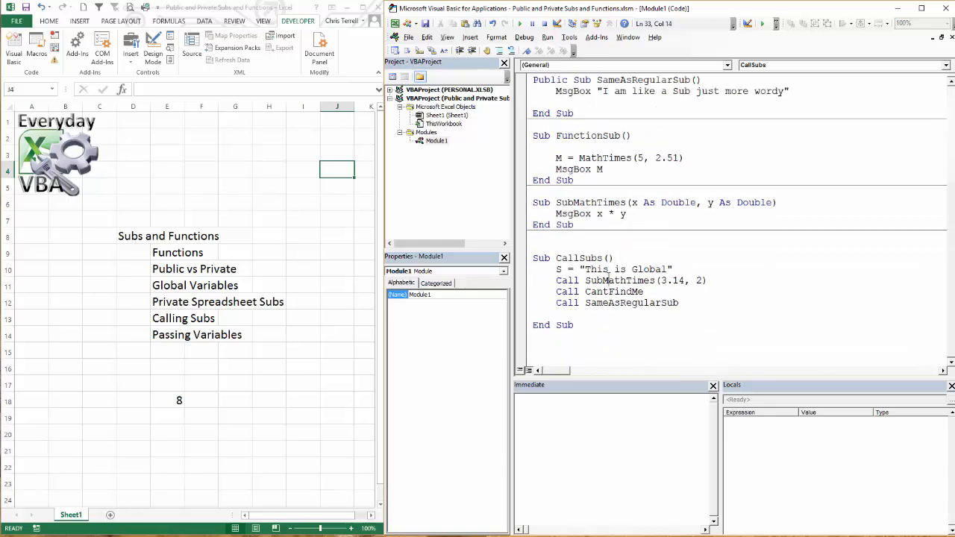
- Step through CallSubs past the S assignment and into SubMathTimes with 3.14 and 2
key(F8)
key(F8)
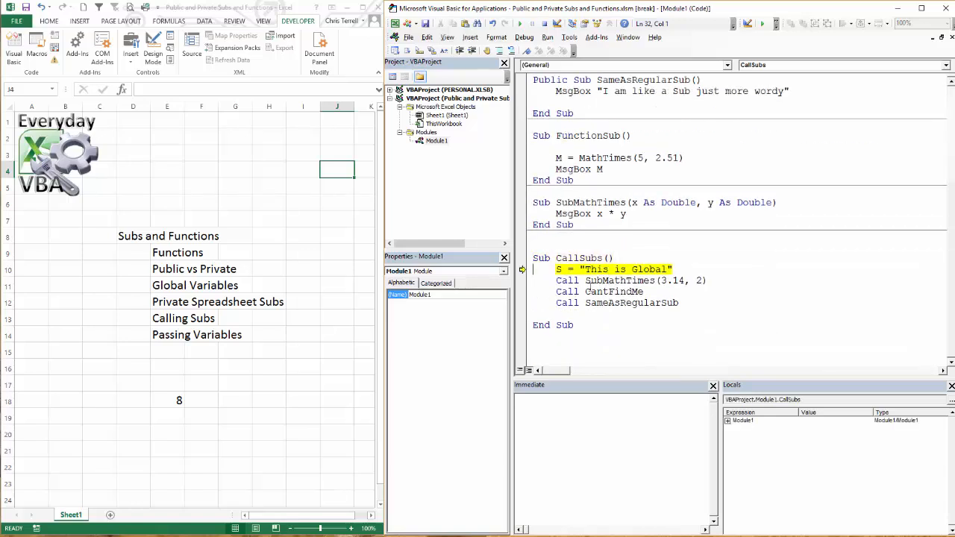
key(F8)
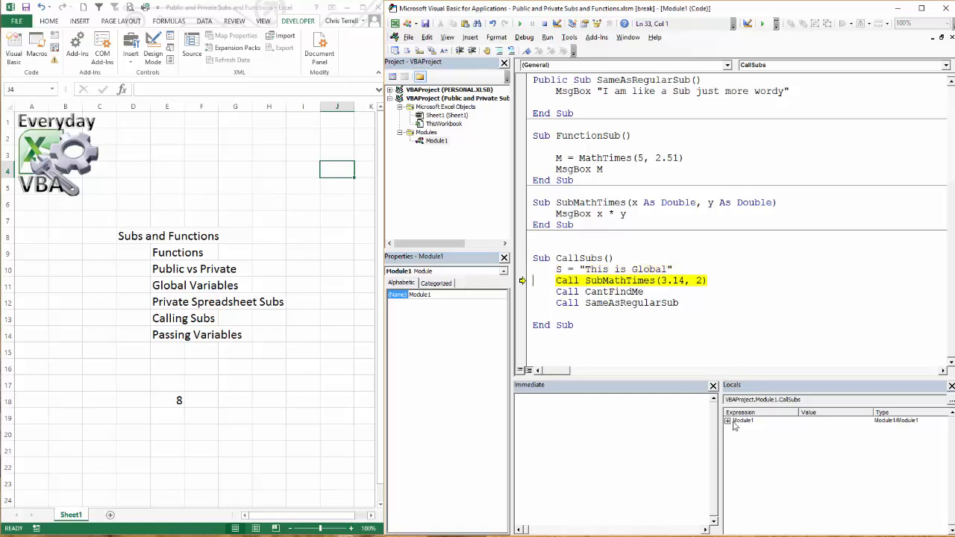
key(F8)
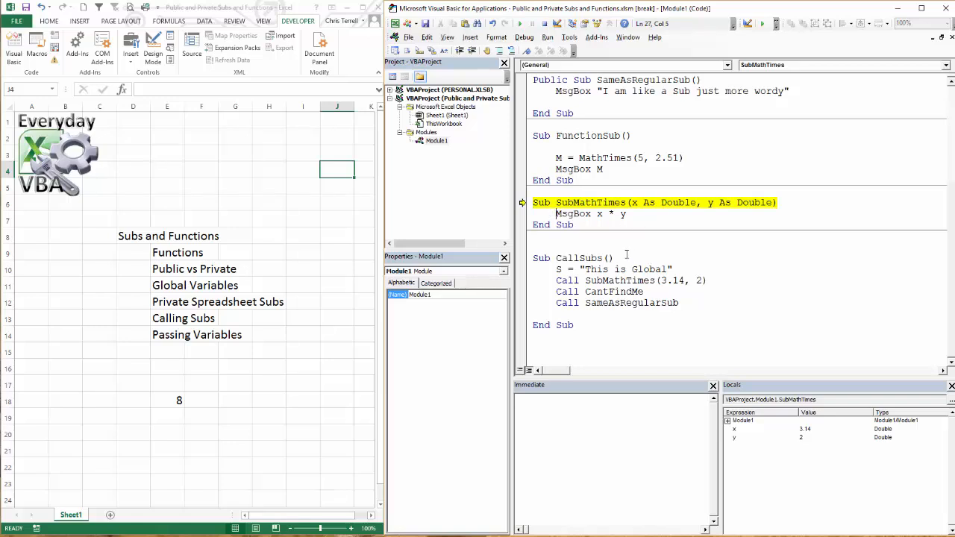
- Add a MsgBox S line before End Sub in SubMathTimes
key(Down)
key(Return)
key(Up)
key(Tab)
text(msgbox s)
key(Down)
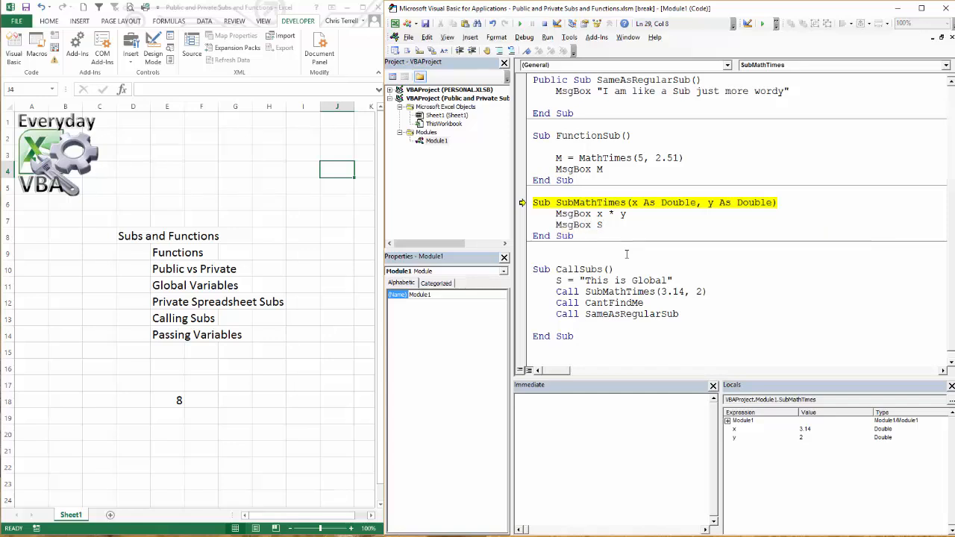
- Keep stepping to show 6.28 and "This is Global", dismissing each, then enter CantFindMe
key(F8)
key(F8)
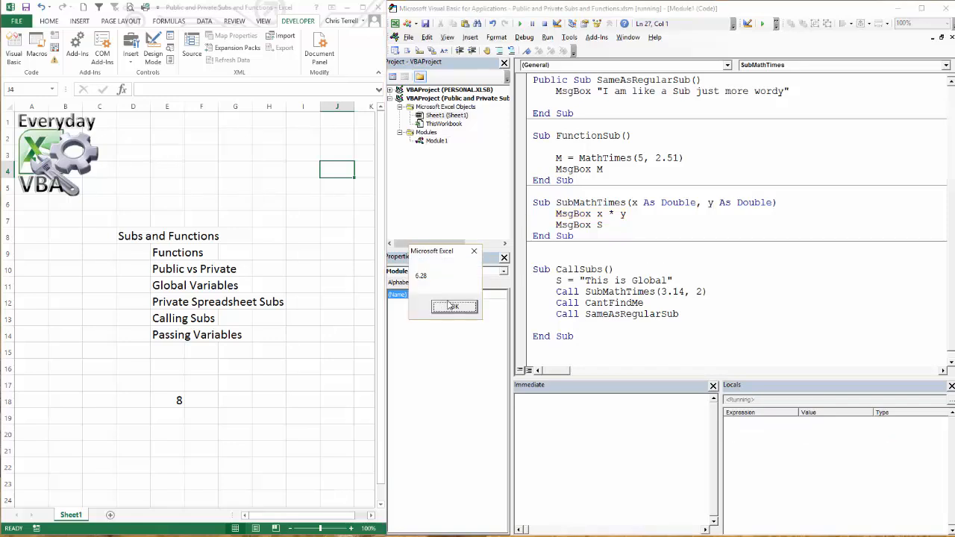
click(456, 307)
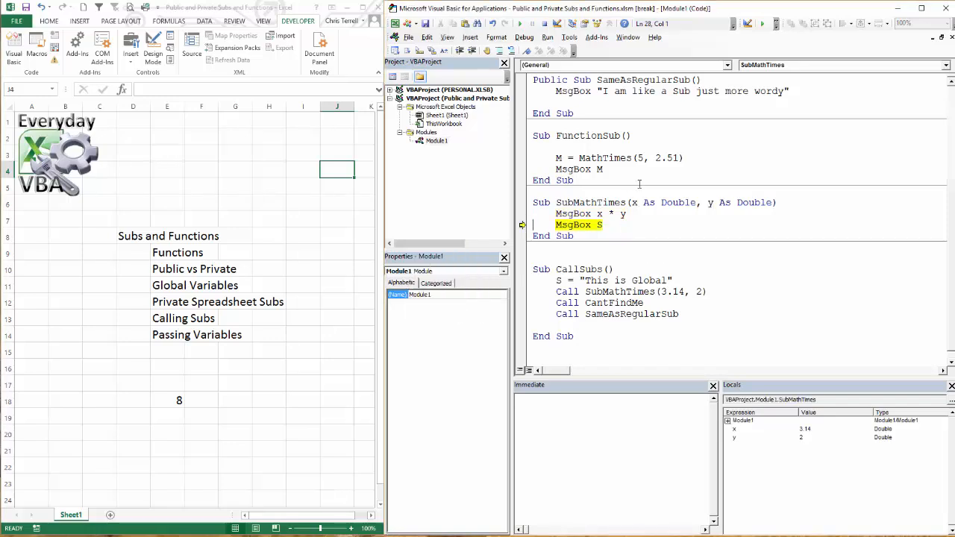
key(F8)
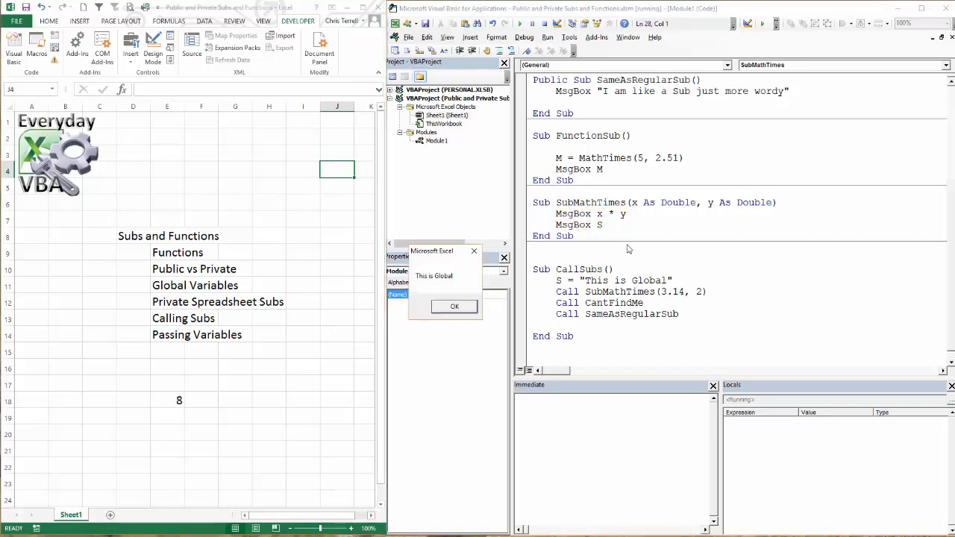
click(455, 309)
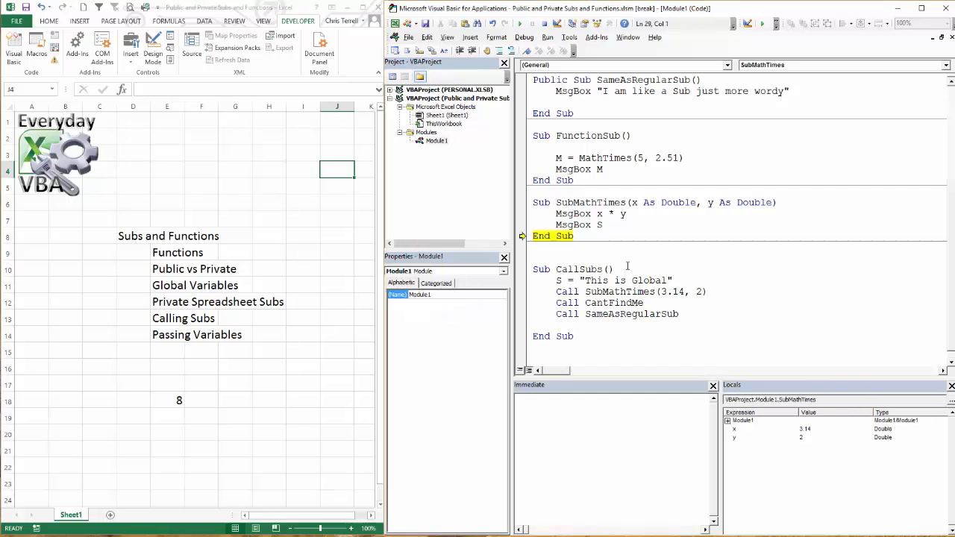
key(F8)
key(F8)
- Add a MsgBox S line in the body of CantFindMe
click(573, 203)
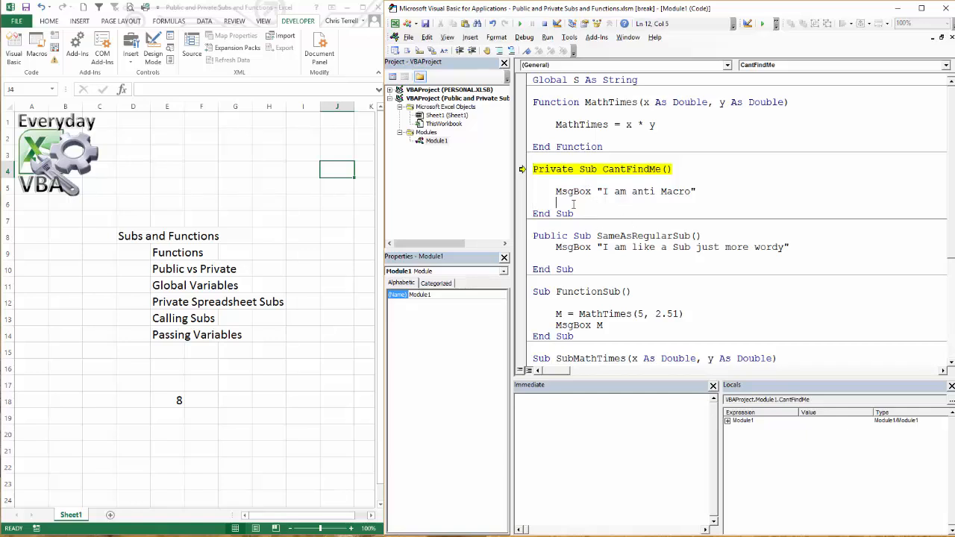
text(msgbox S)
key(Down)
key(Up)
- Continue the run, dismissing "I am anti Macro", "This is Global" and the last message until CallSubs ends
key(F8)
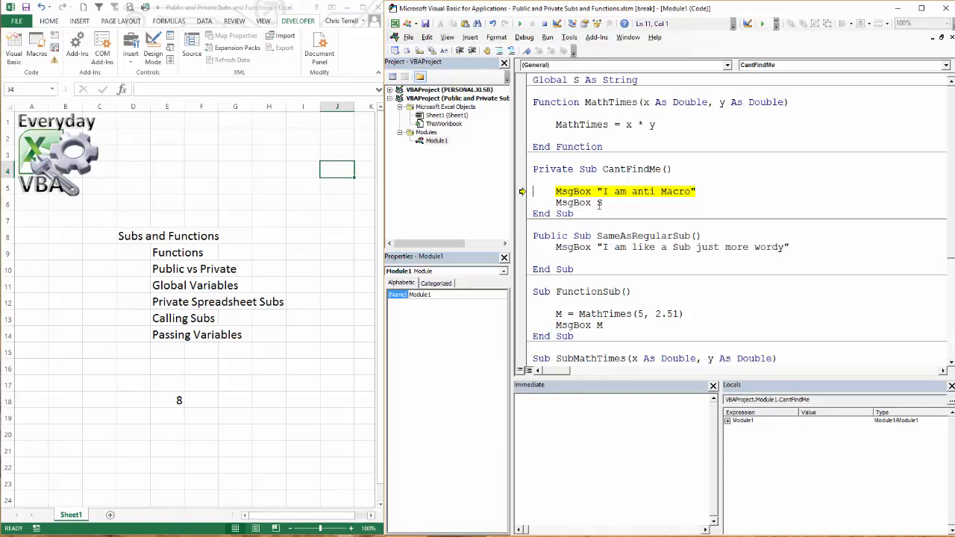
key(F8)
click(466, 306)
key(F8)
click(455, 306)
key(F8)
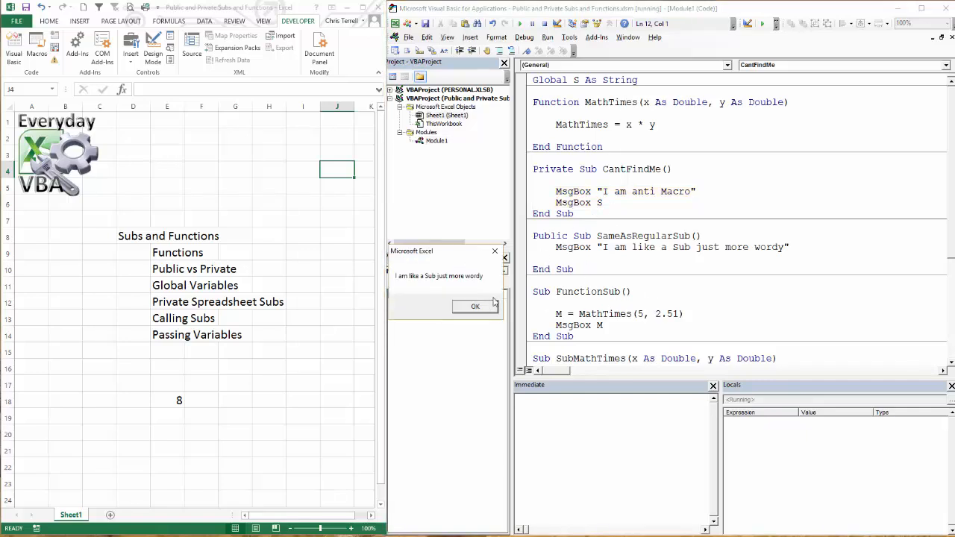
click(486, 314)
scroll(567, 269, down, 5)
scroll(568, 269, up, 4)
scroll(623, 291, down, 4)
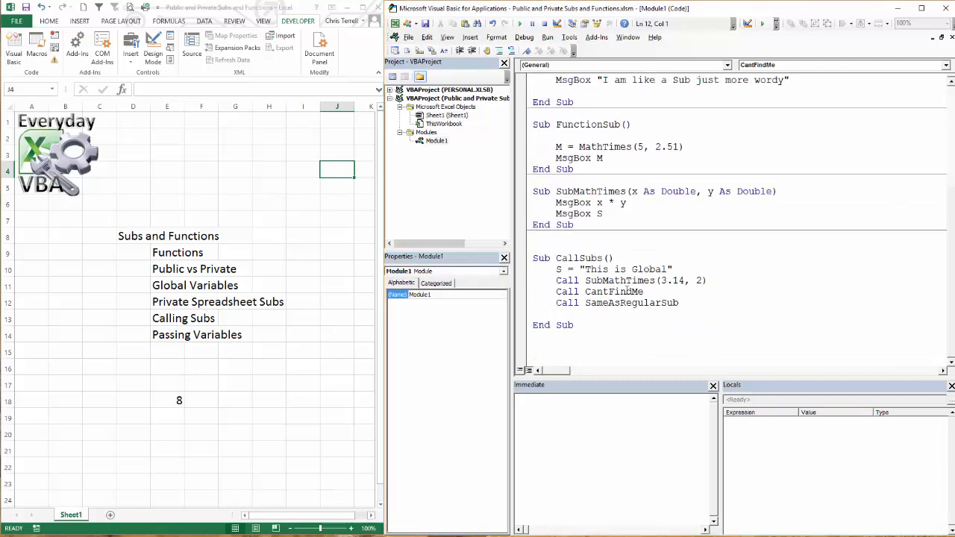